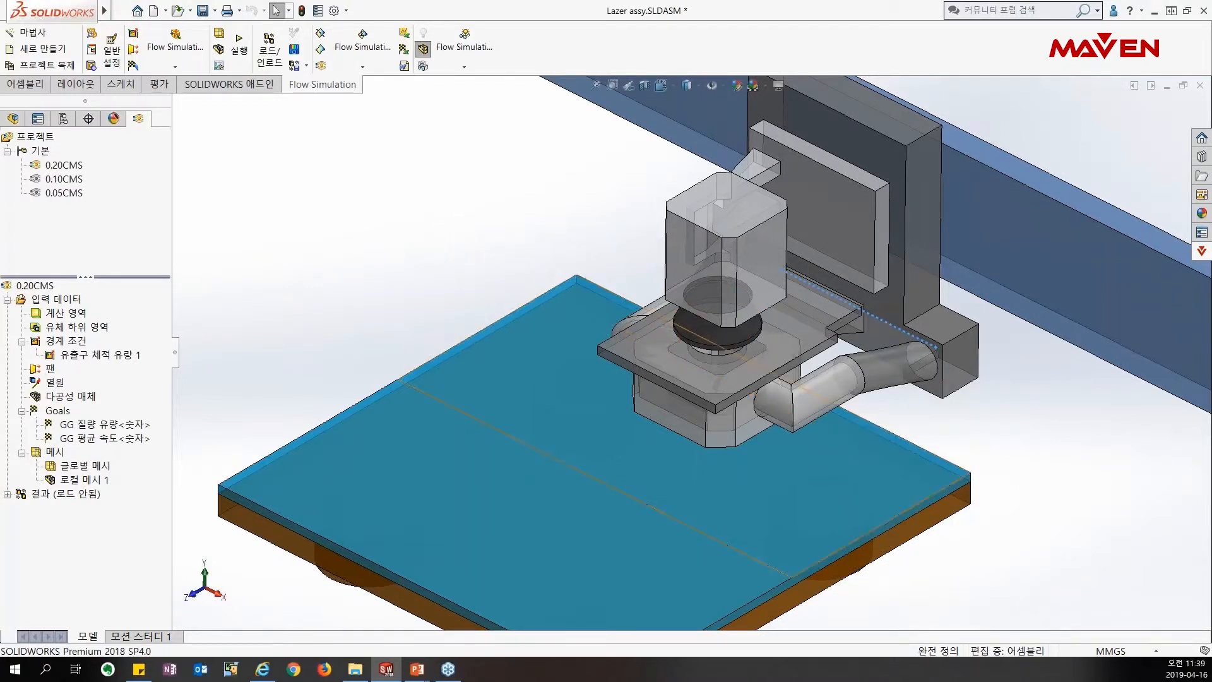
Section the assembly along the front plane and examine the gap between the dust collector's underside and the worktable
scroll(695, 362, "up", 1)
scroll(822, 331, "down", 1)
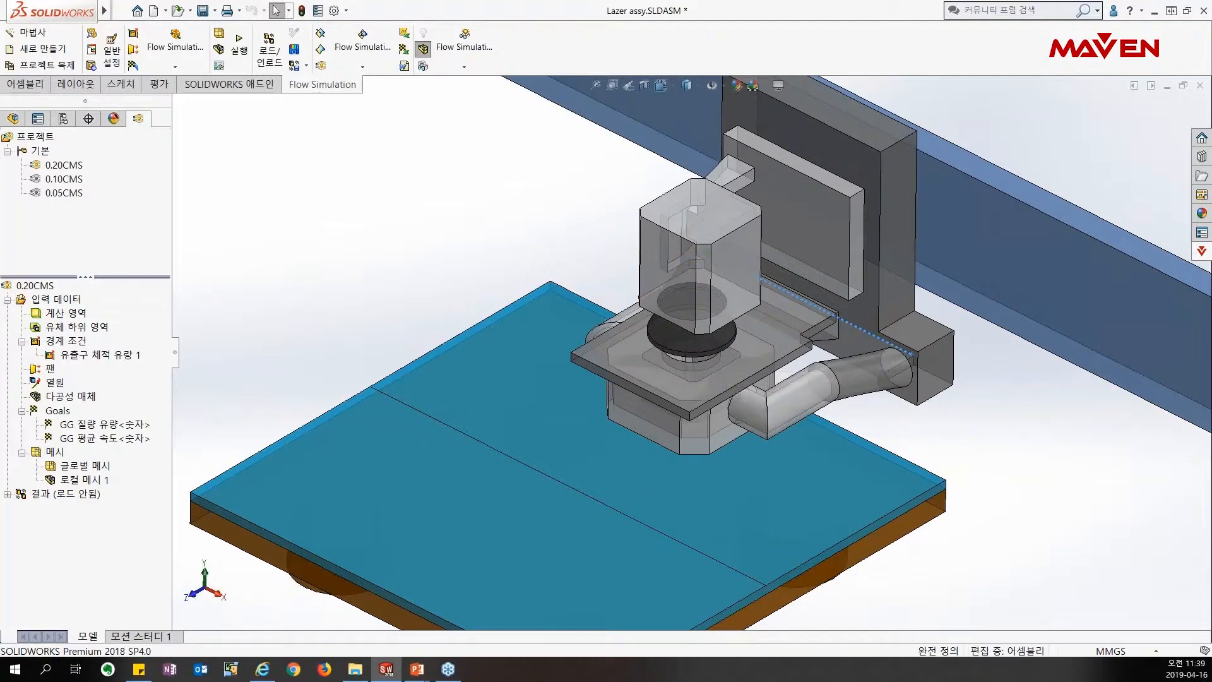
middle_click_drag(694, 293, 662, 244)
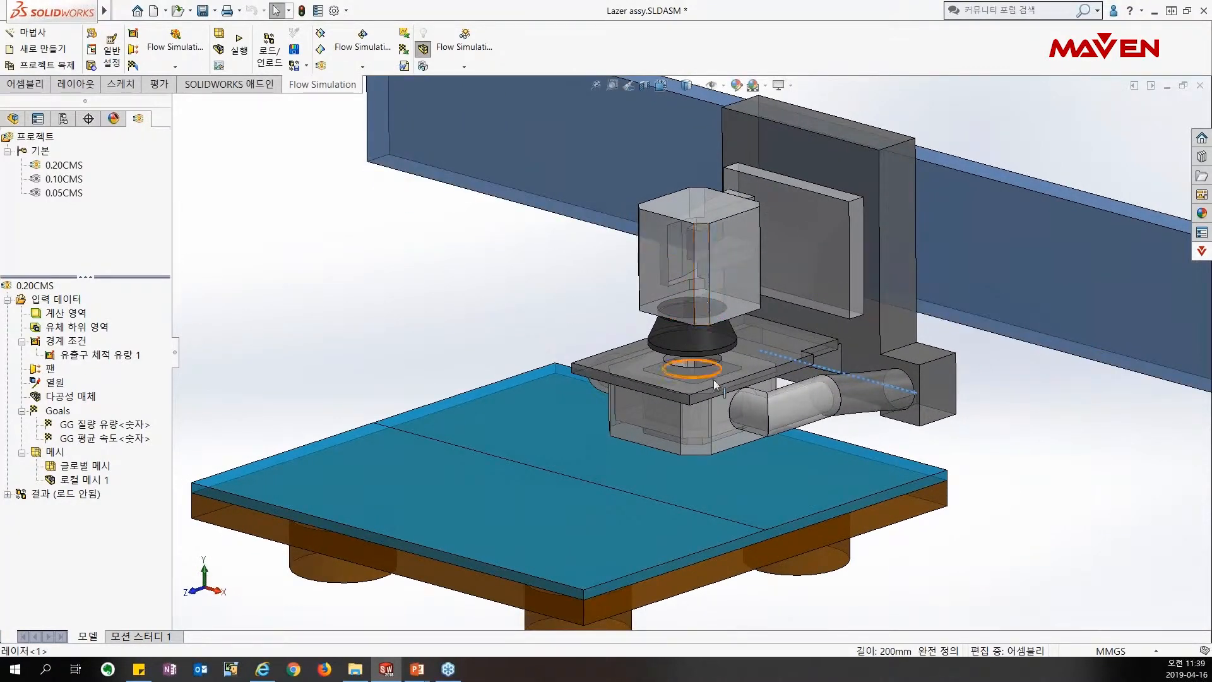
scroll(704, 398, "down", 3)
middle_click_drag(679, 422, 665, 317)
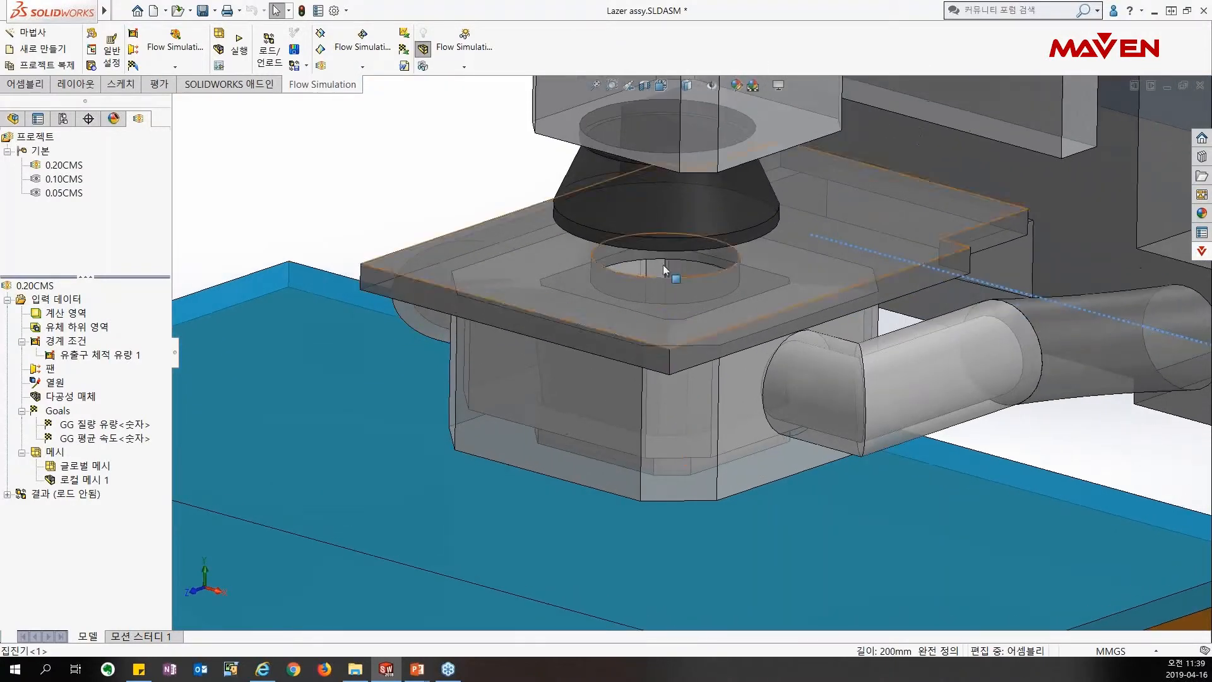
left_click(645, 85)
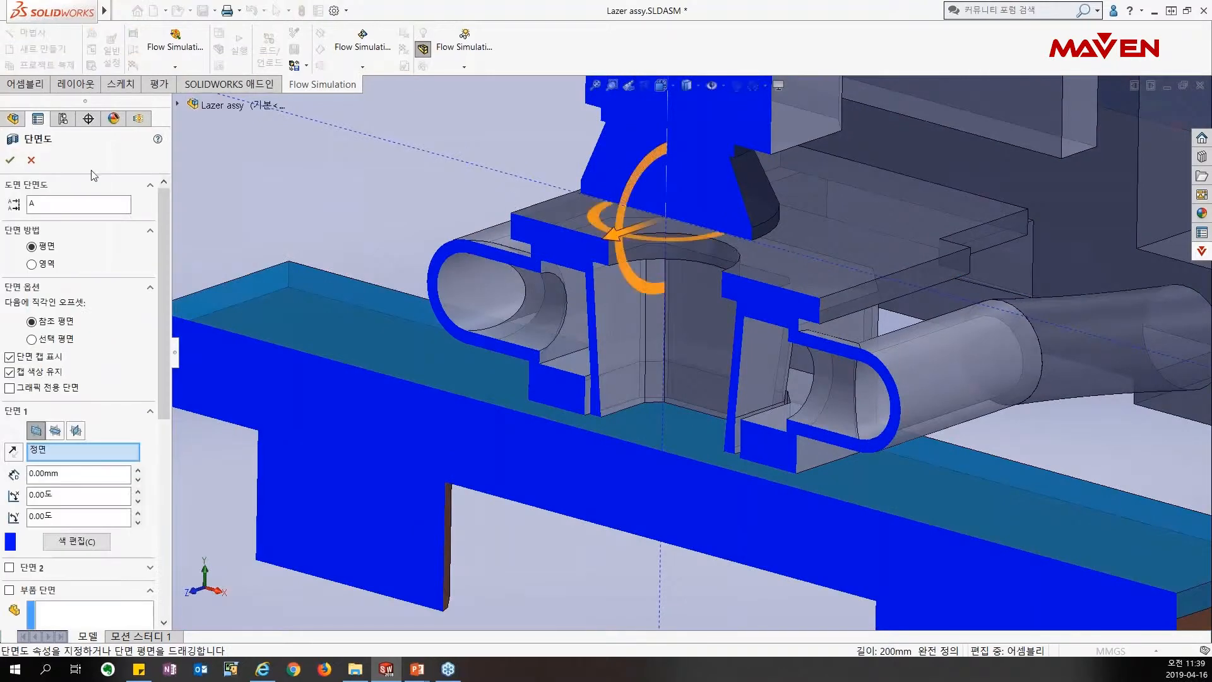
left_click(10, 160)
scroll(650, 381, "down", 5)
middle_click_drag(596, 453, 656, 412)
scroll(821, 422, "down", 2)
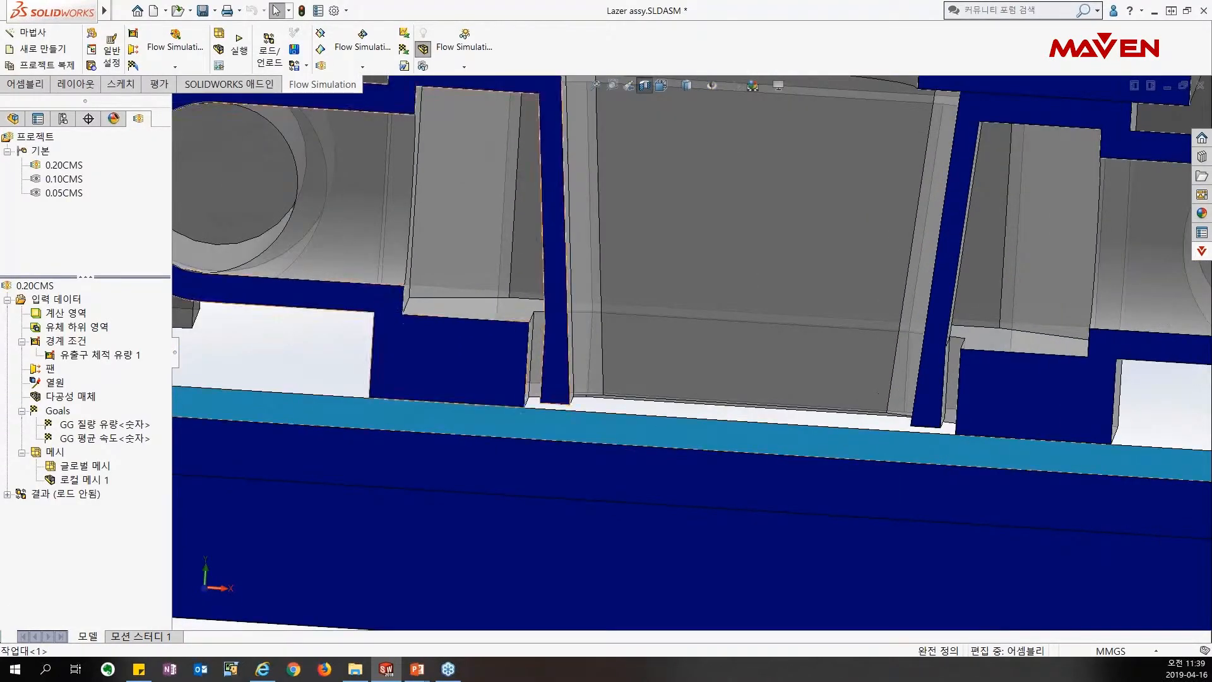
Turn off the section view and look over the whole laser assembly again
left_click(645, 91)
scroll(714, 354, "down", 2)
scroll(715, 356, "up", 2)
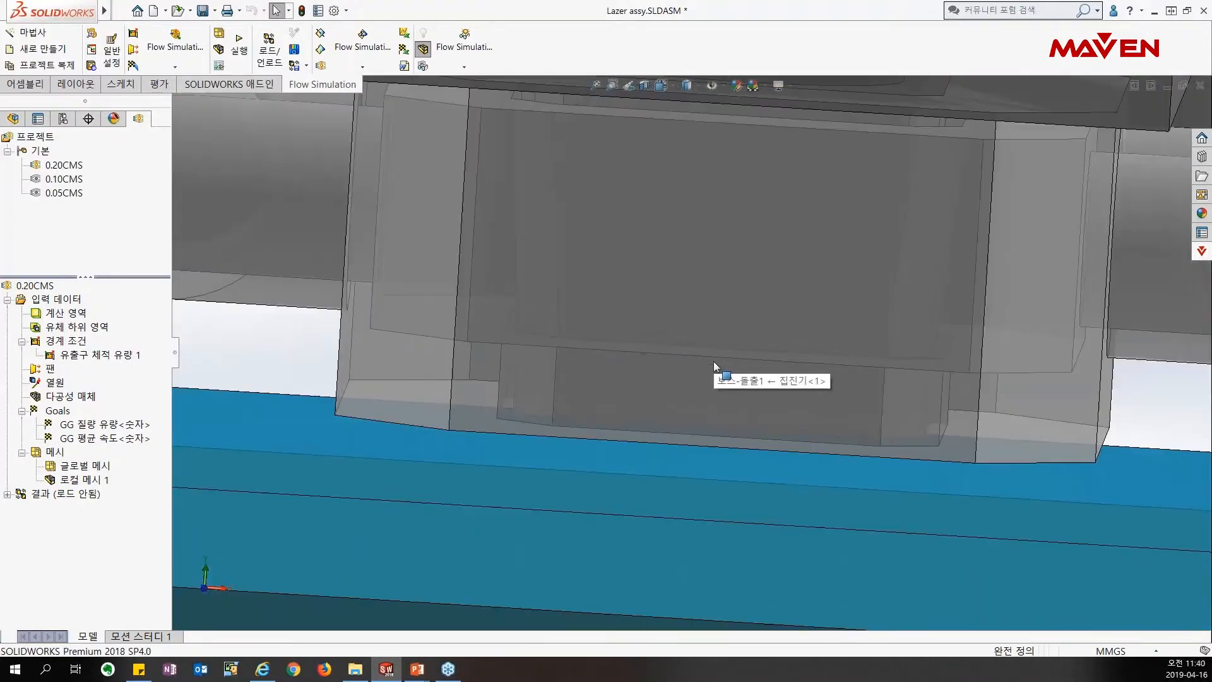
scroll(714, 362, "up", 5)
middle_click_drag(897, 325, 812, 382)
scroll(717, 340, "up", 3)
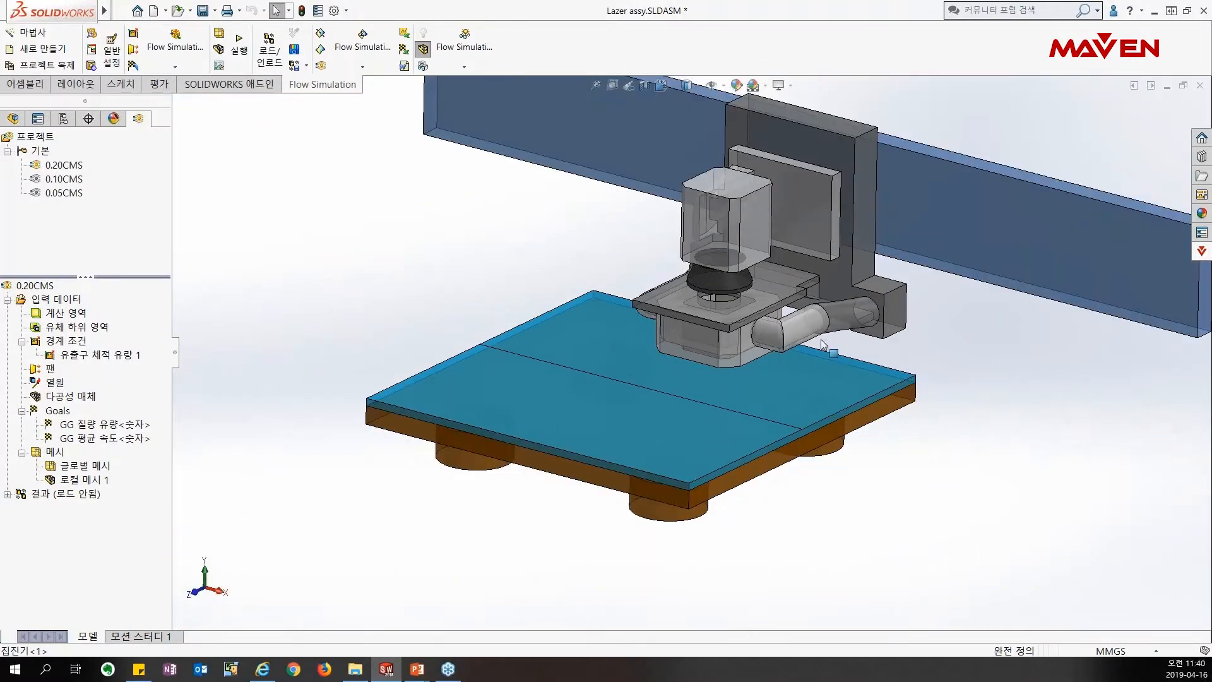
scroll(777, 332, "down", 4)
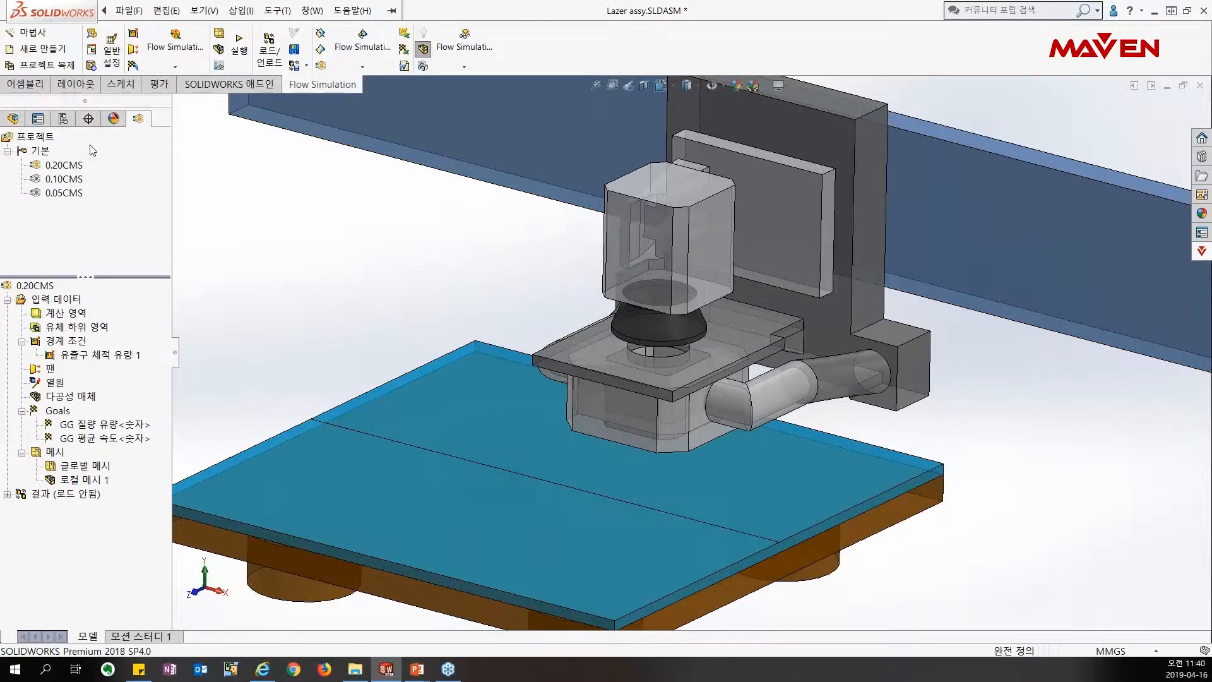
Open the Flow Simulation project wizard, expand its navigator, and review the unit system, analysis type and fluid pages
left_click(31, 141)
left_click(40, 37)
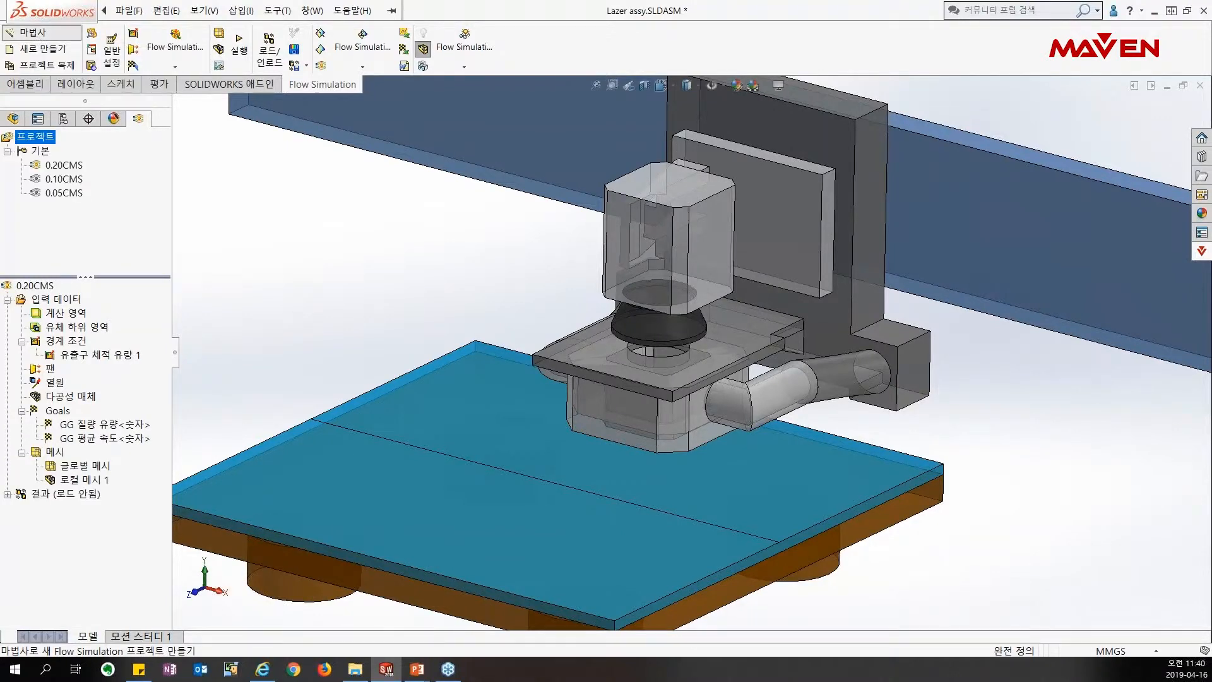
left_click_drag(245, 105, 350, 104)
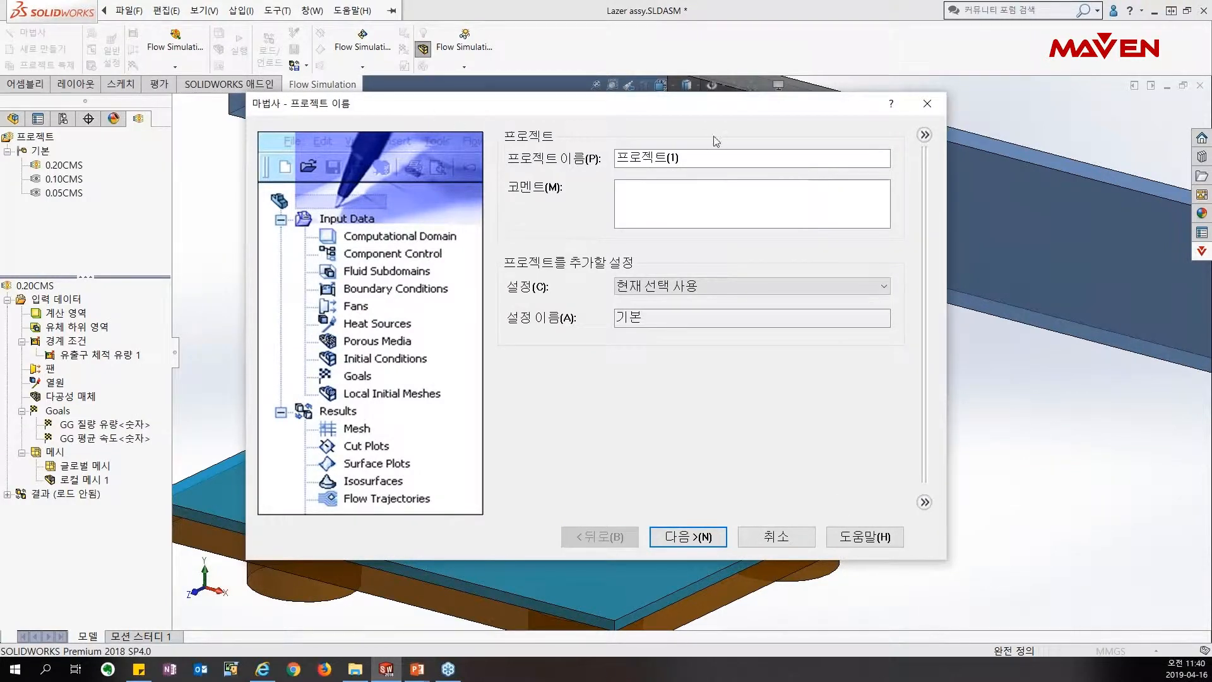
left_click(926, 140)
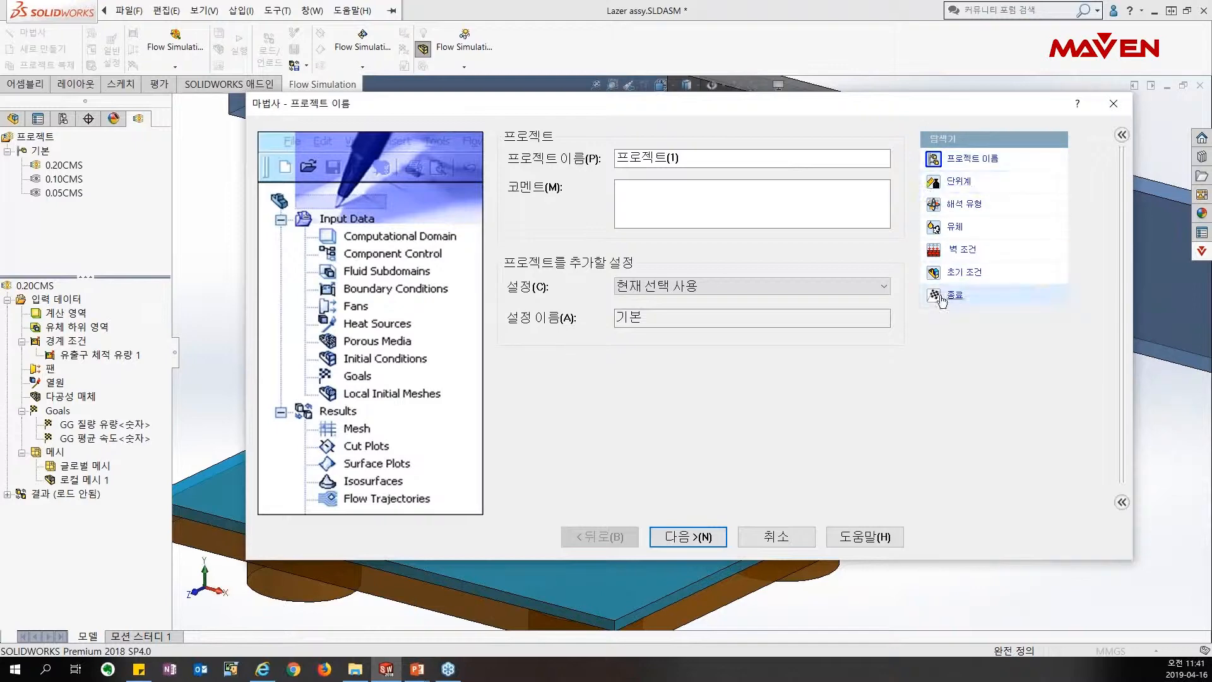
left_click(960, 182)
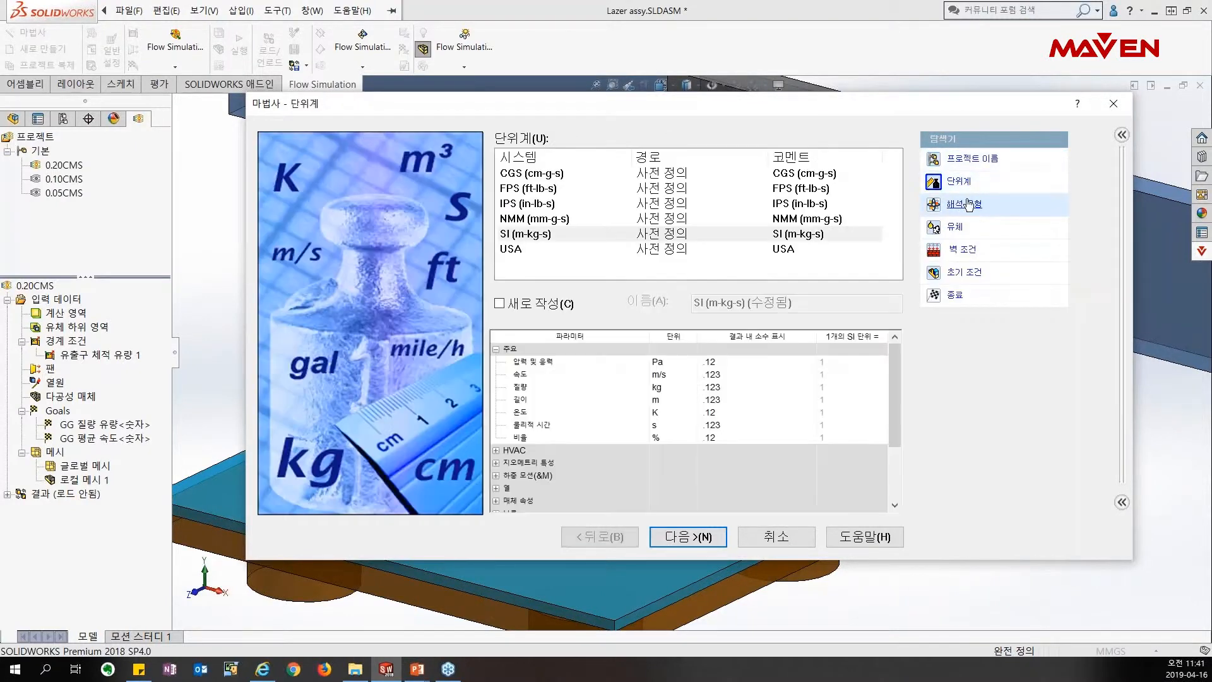
left_click(966, 205)
left_click(960, 228)
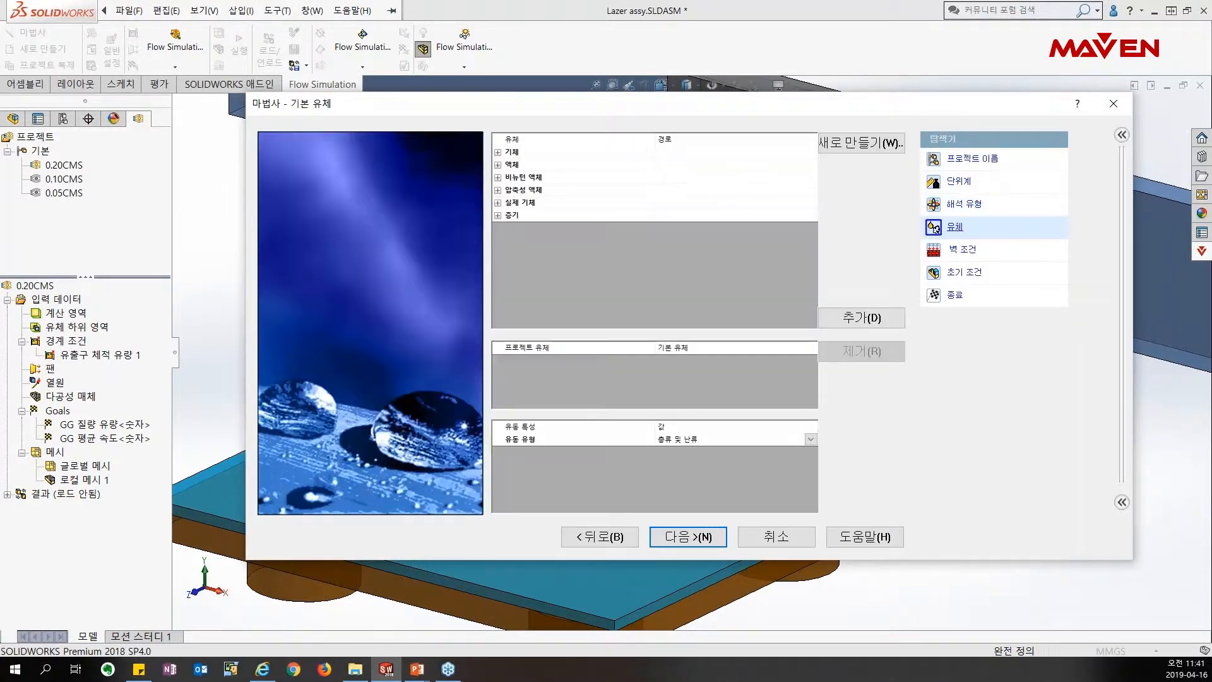
left_click(974, 159)
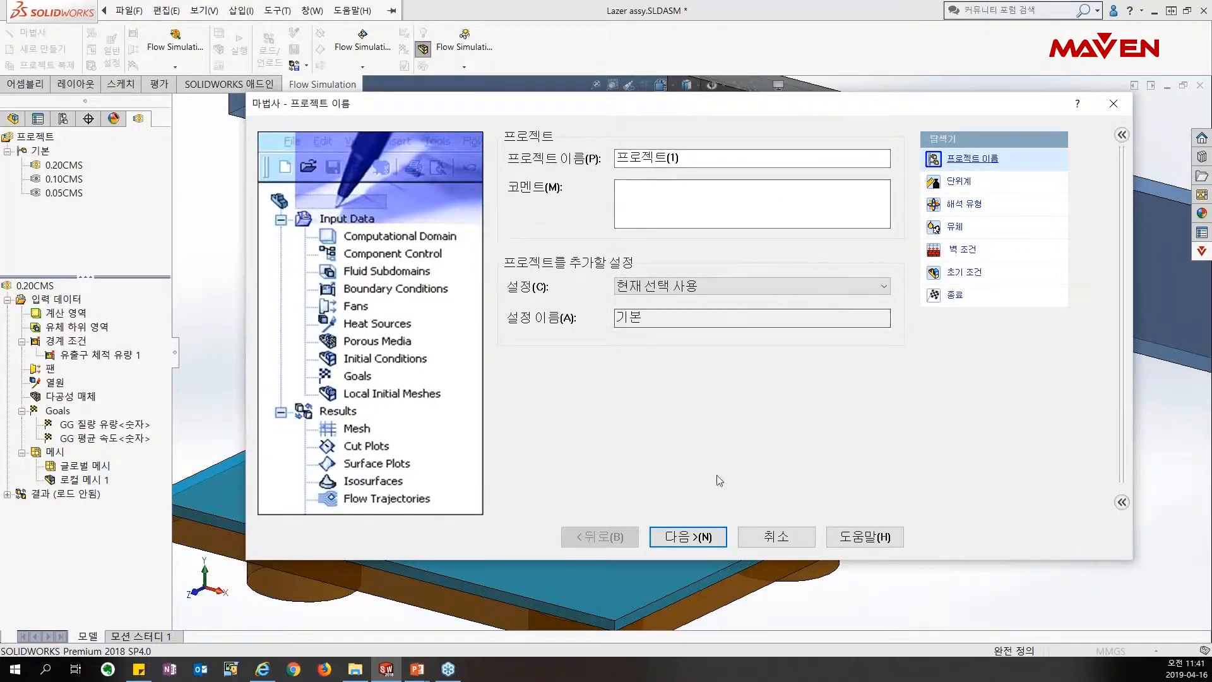
Go through the wizard's pages from project name to default fluid, inspect the predefined gases, and cancel the wizard
left_click(688, 538)
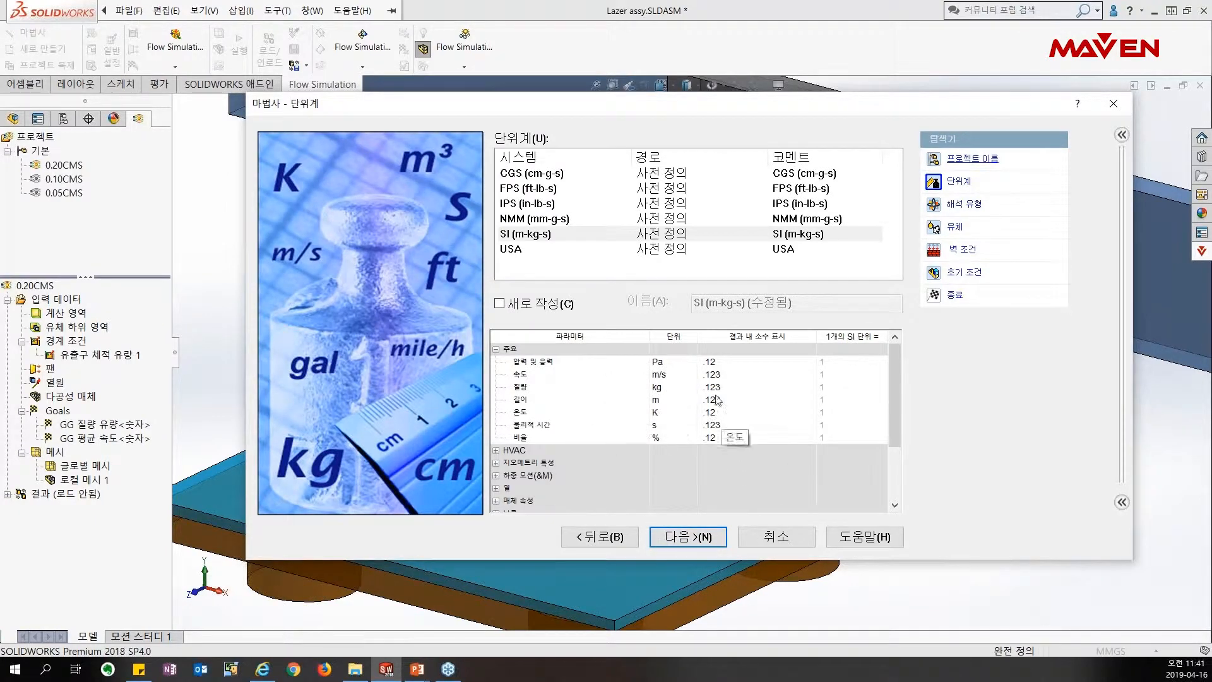
left_click(689, 538)
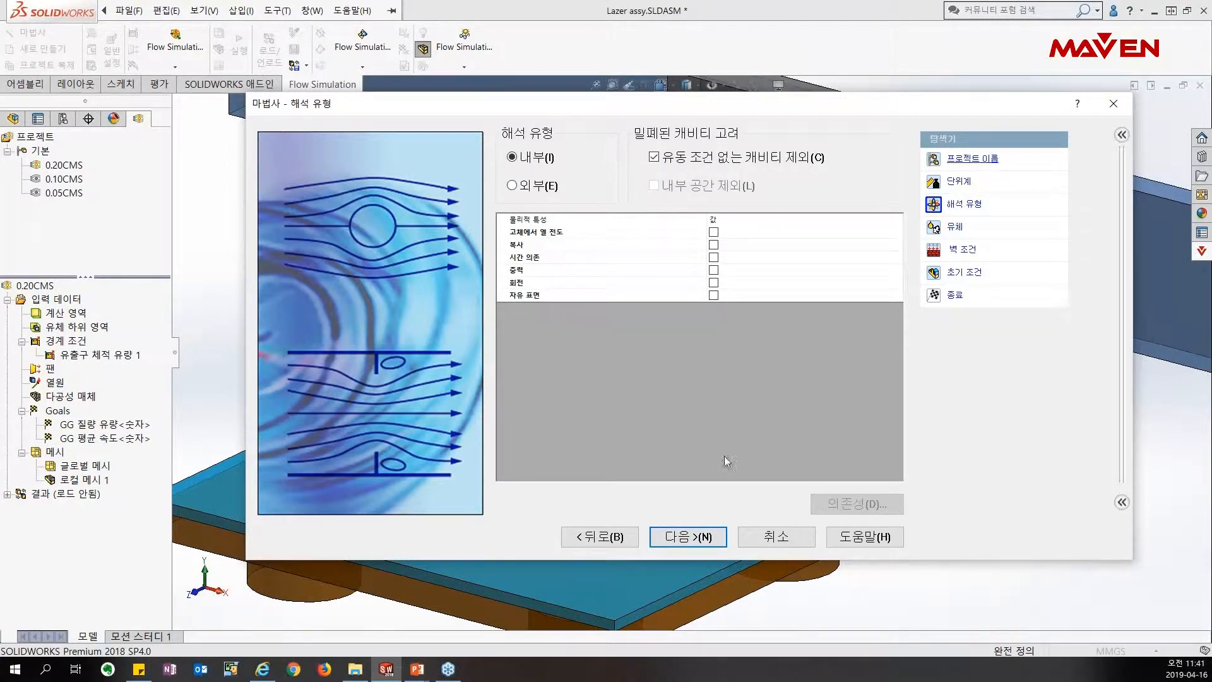
left_click(697, 540)
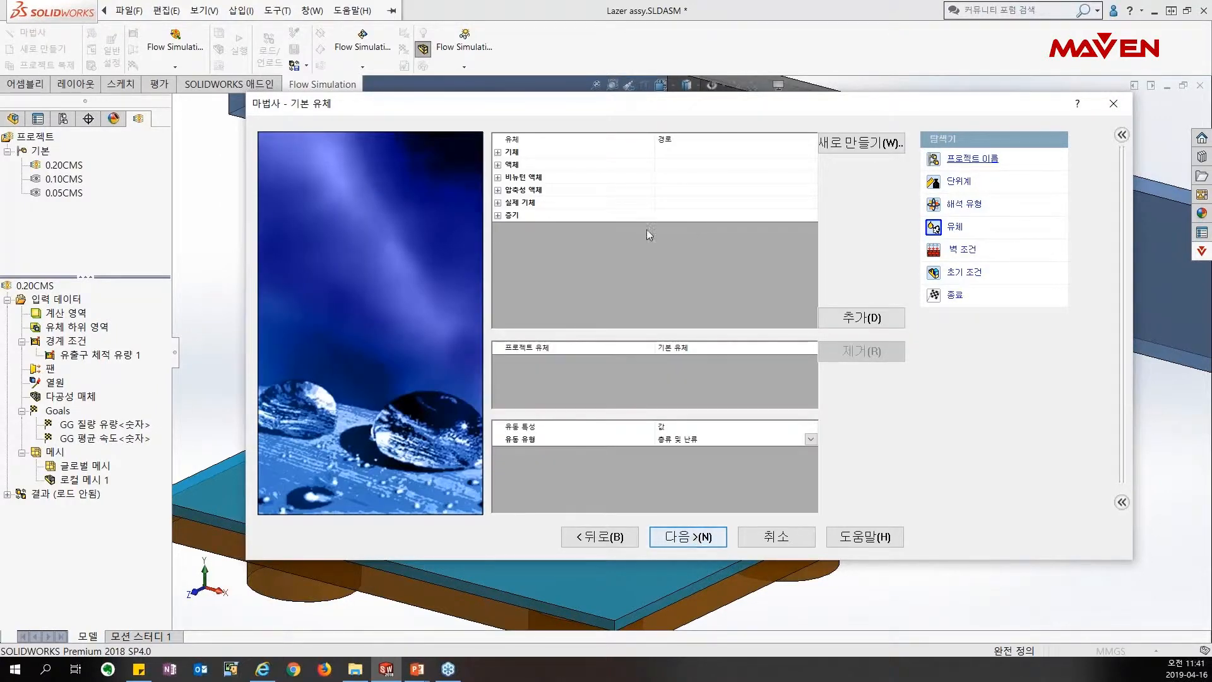
left_click(498, 152)
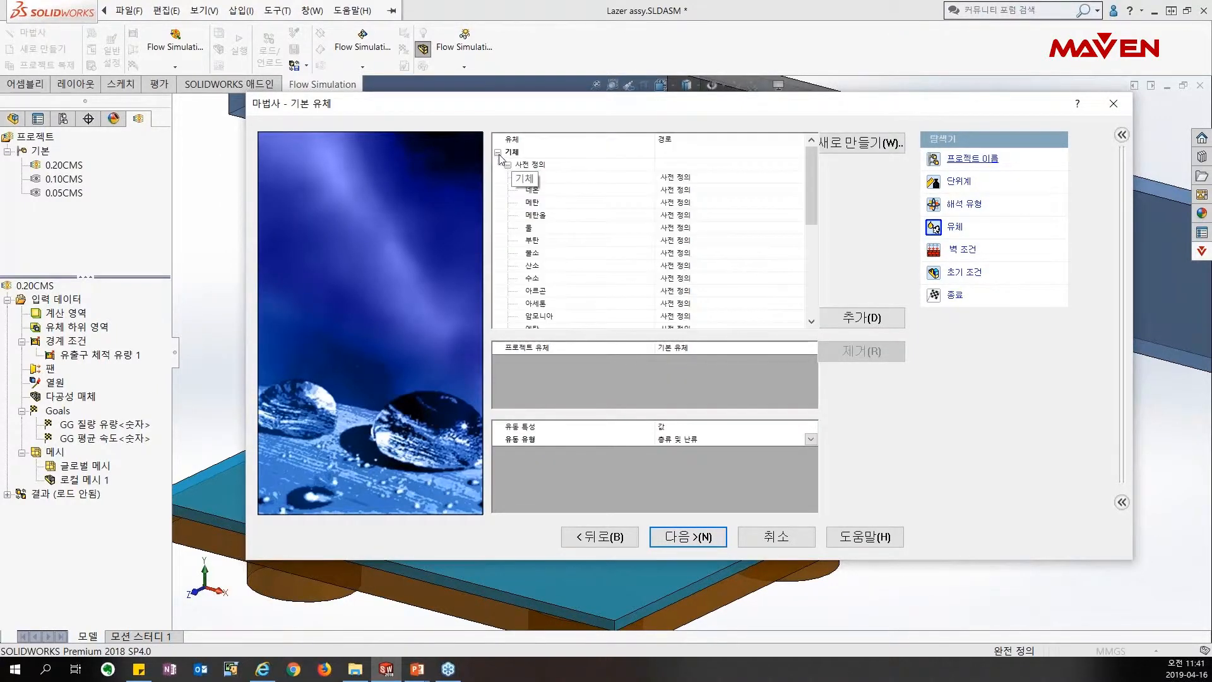
left_click(498, 153)
left_click(688, 537)
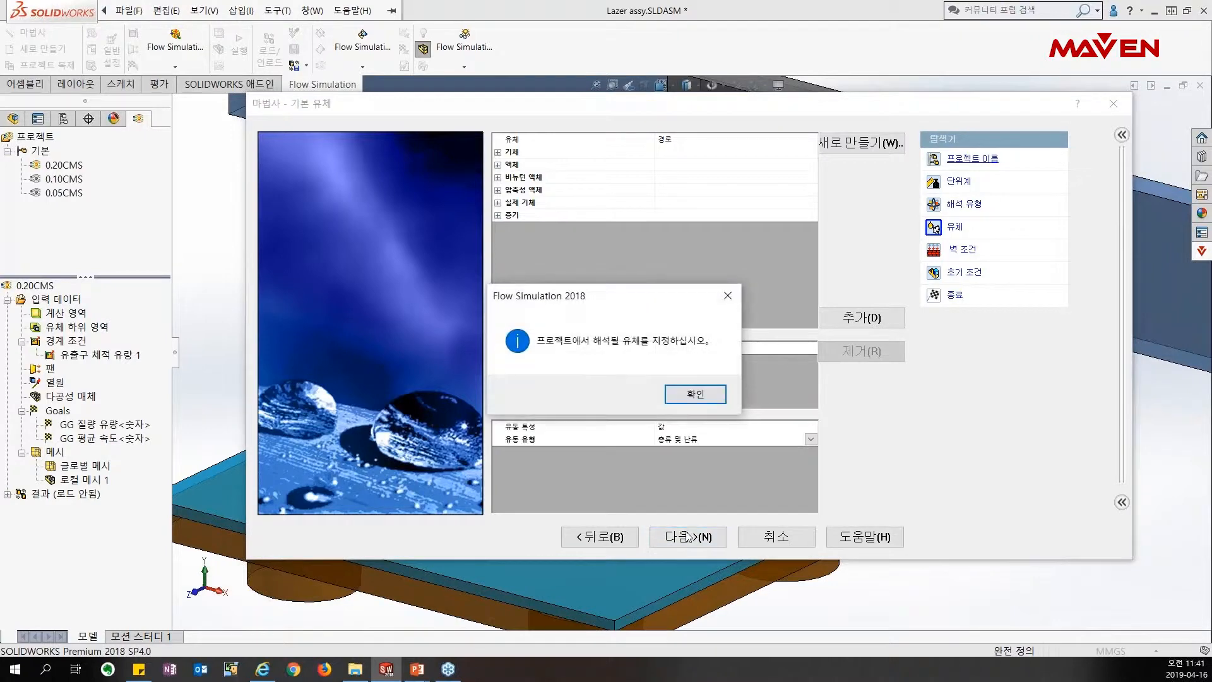
left_click(695, 394)
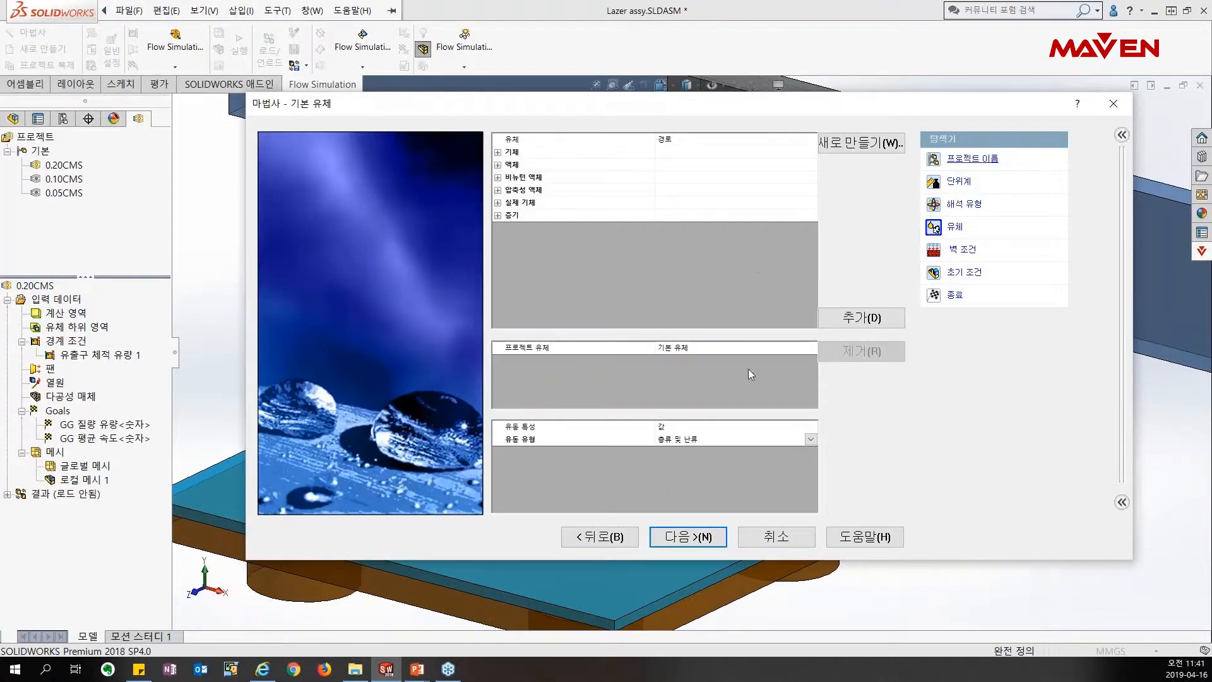
left_click(767, 536)
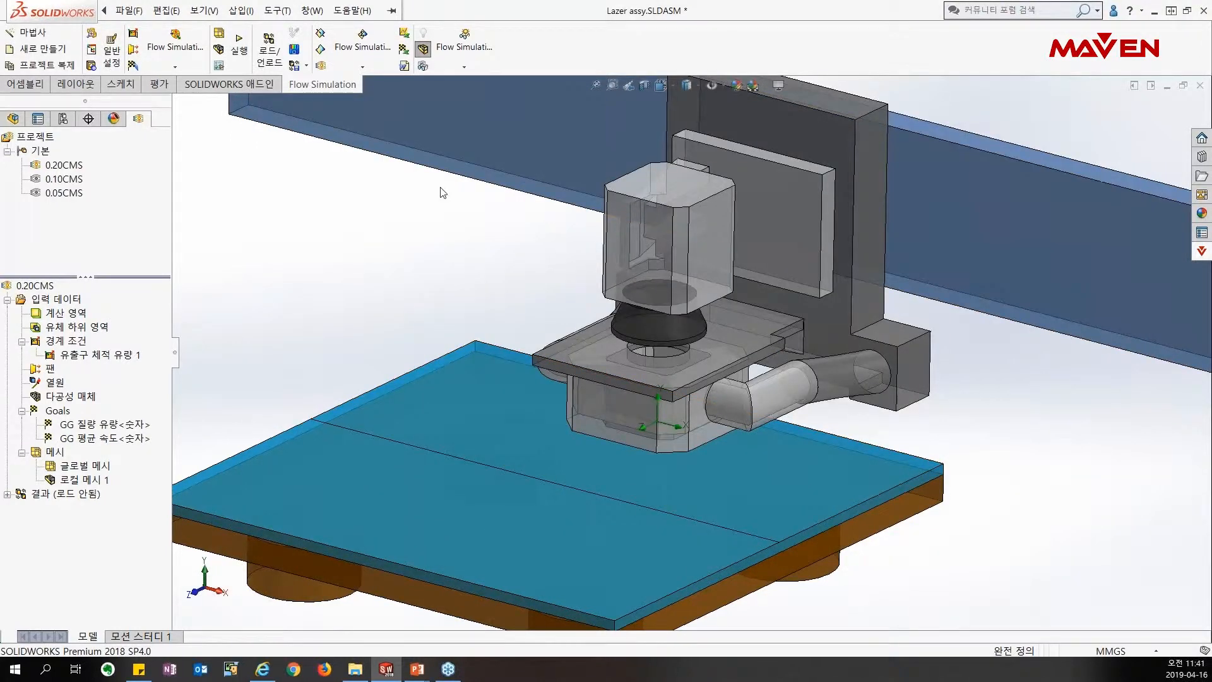
Review the 0.20CMS project's general settings for analysis type, gravity, fluids, and initial and ambient conditions without changing them
left_click(58, 165)
right_click(74, 302)
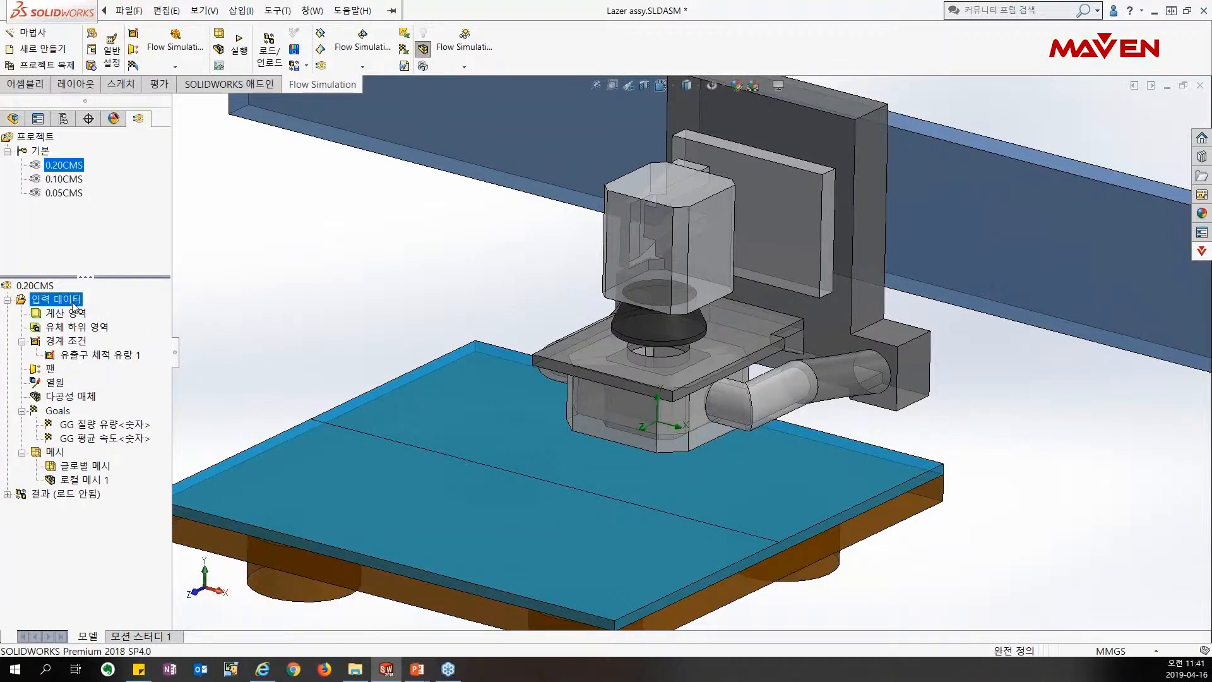
left_click(86, 311)
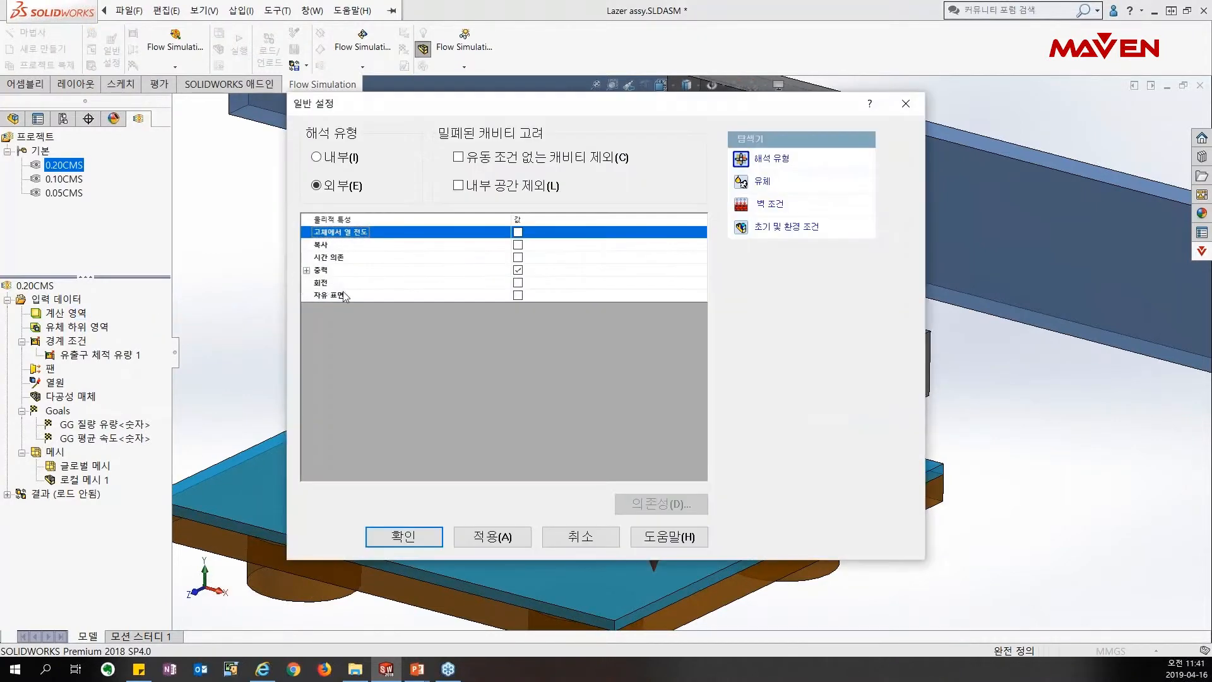
left_click(404, 271)
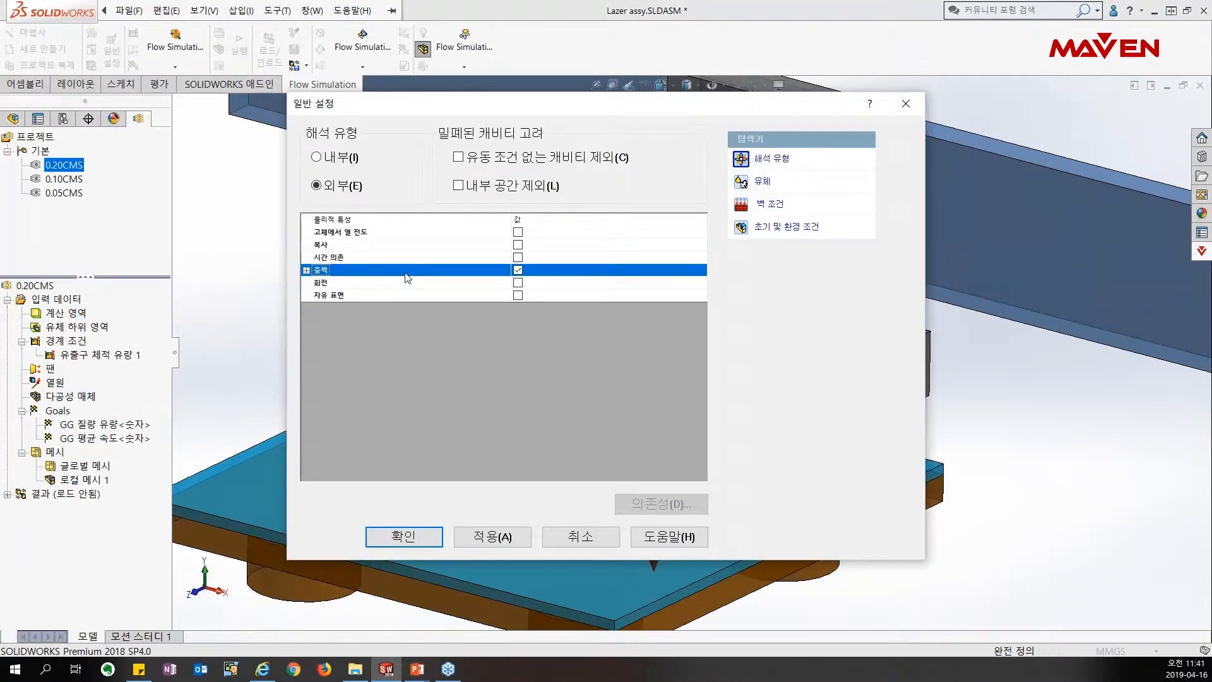
left_click(762, 187)
left_click(378, 360)
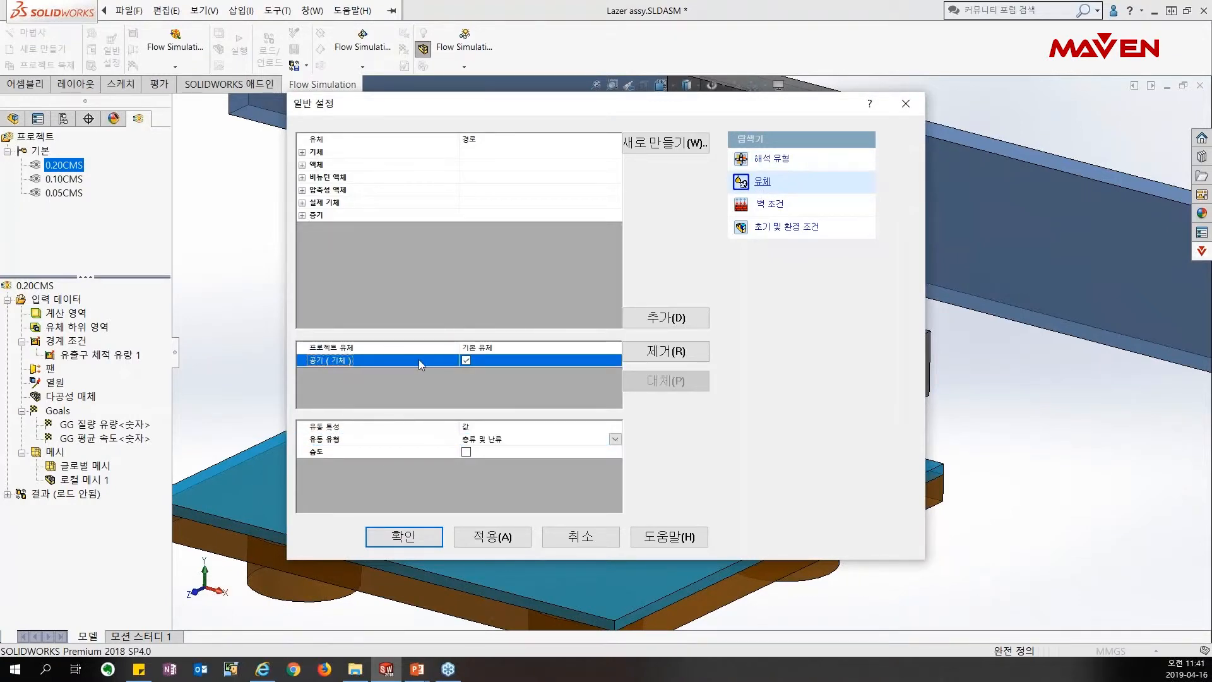
left_click(763, 237)
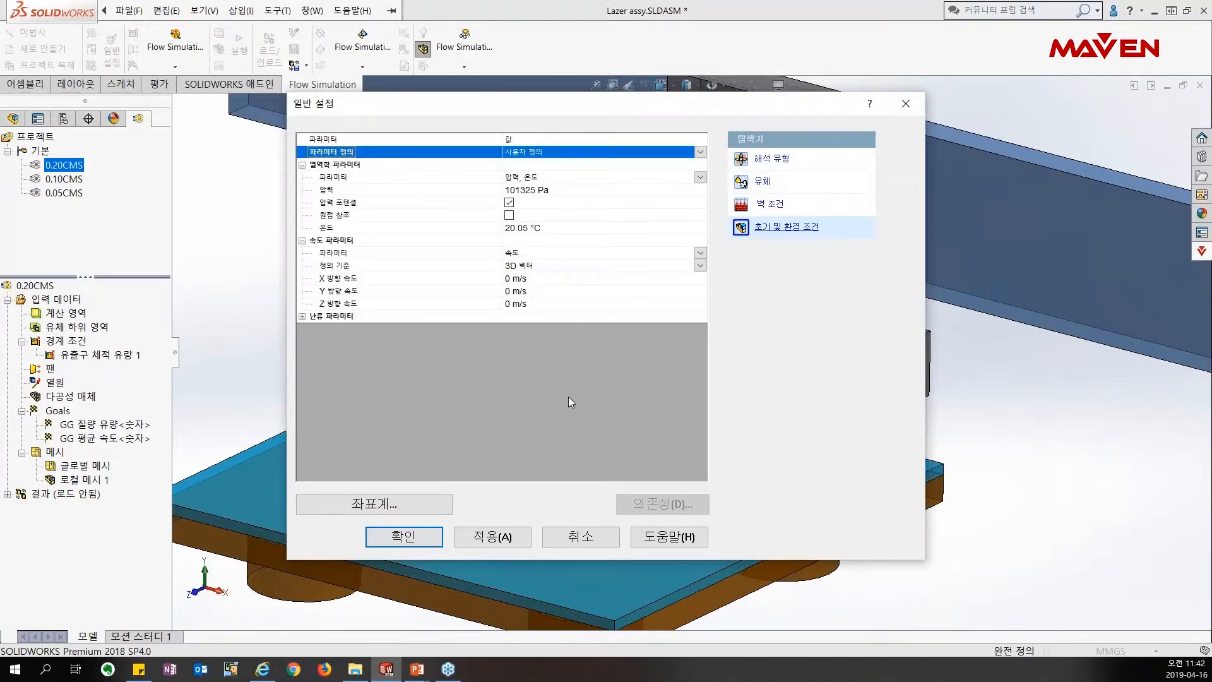
left_click(576, 538)
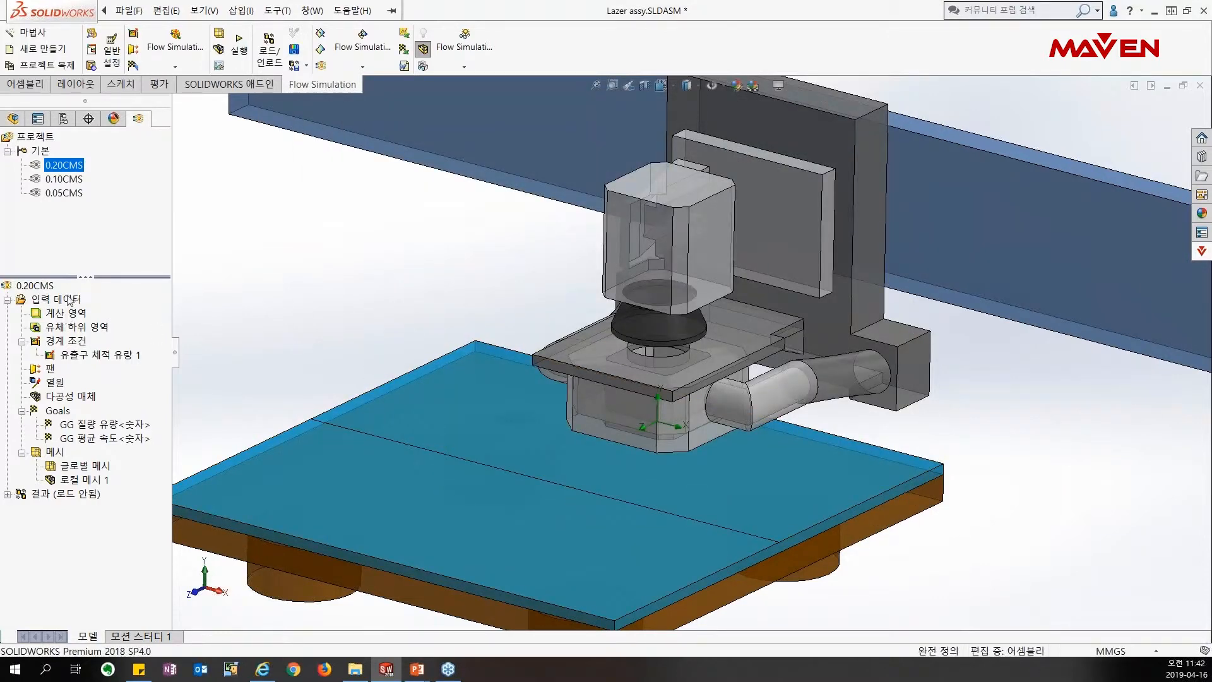
Try an outlet mass flow boundary condition on the dust collector's pipe face, removing the face before closing the definition
right_click(74, 347)
left_click(96, 349)
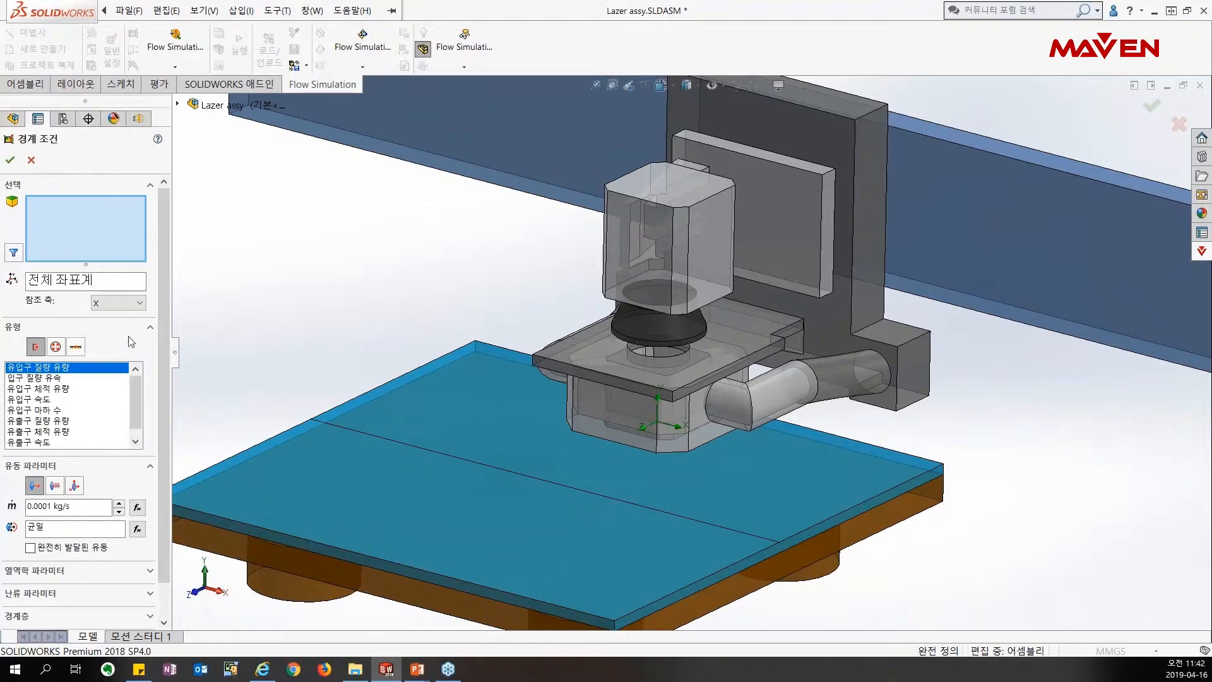
left_click_drag(165, 307, 163, 344)
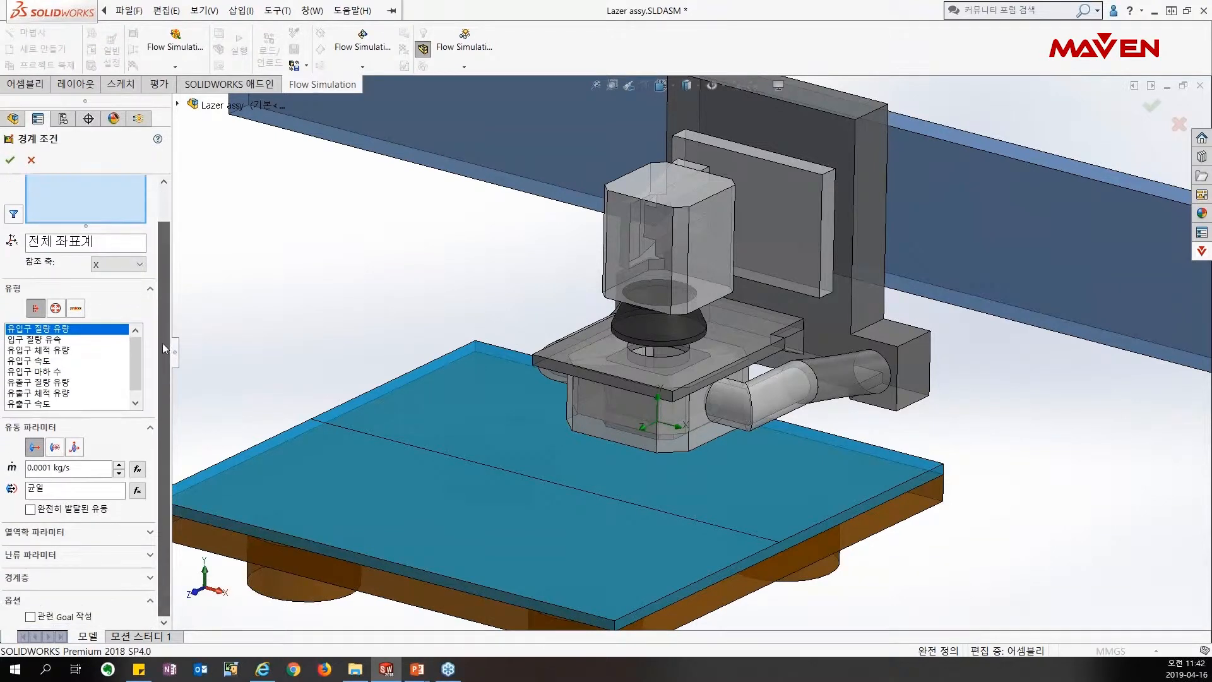
left_click(53, 339)
key("Down")
key("Down")
key("Down")
key("Down")
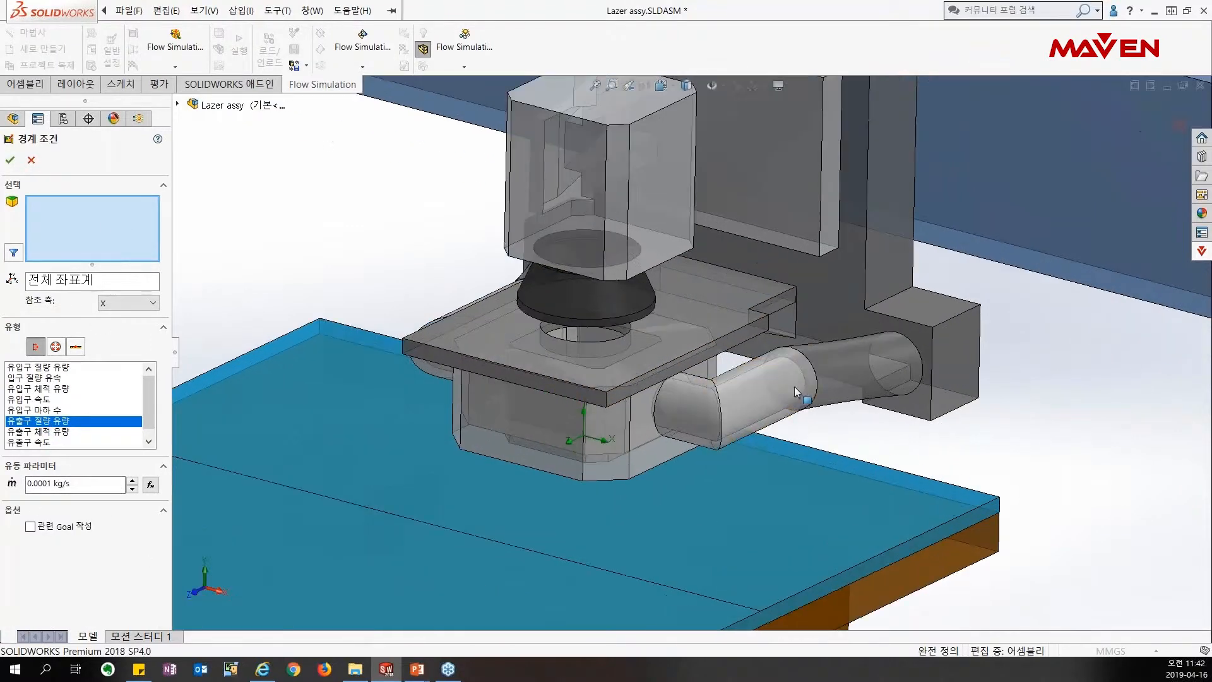
scroll(794, 386, "down", 2)
left_click(788, 385)
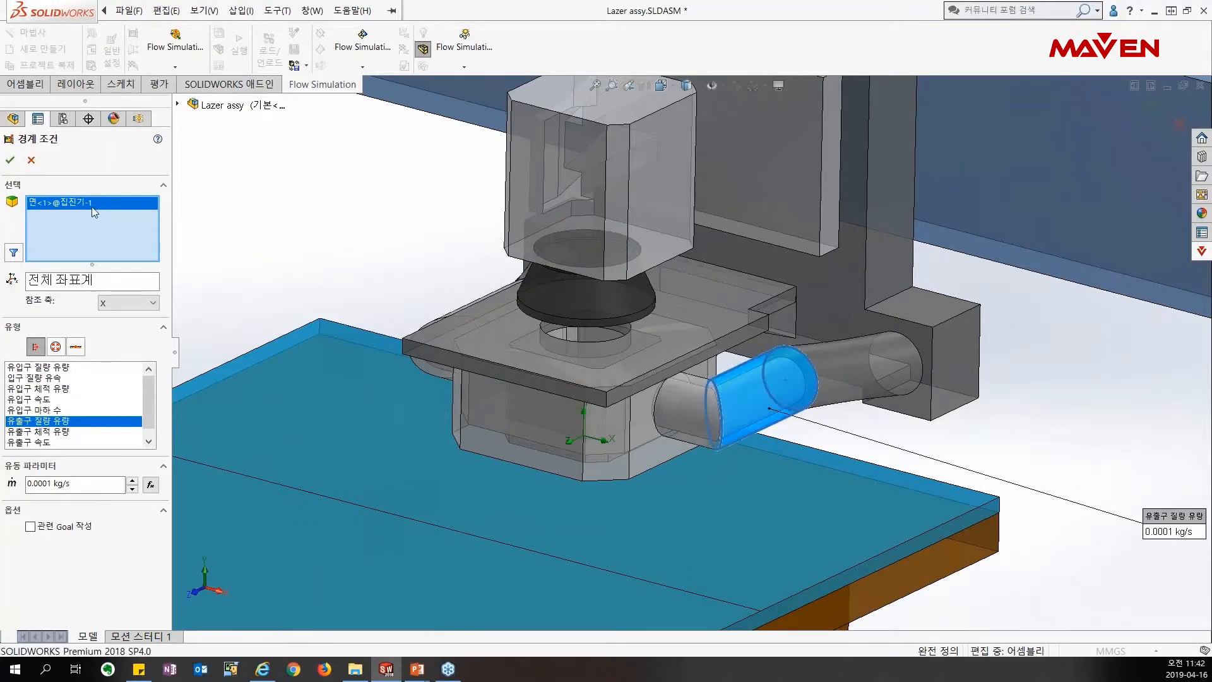
key("Delete")
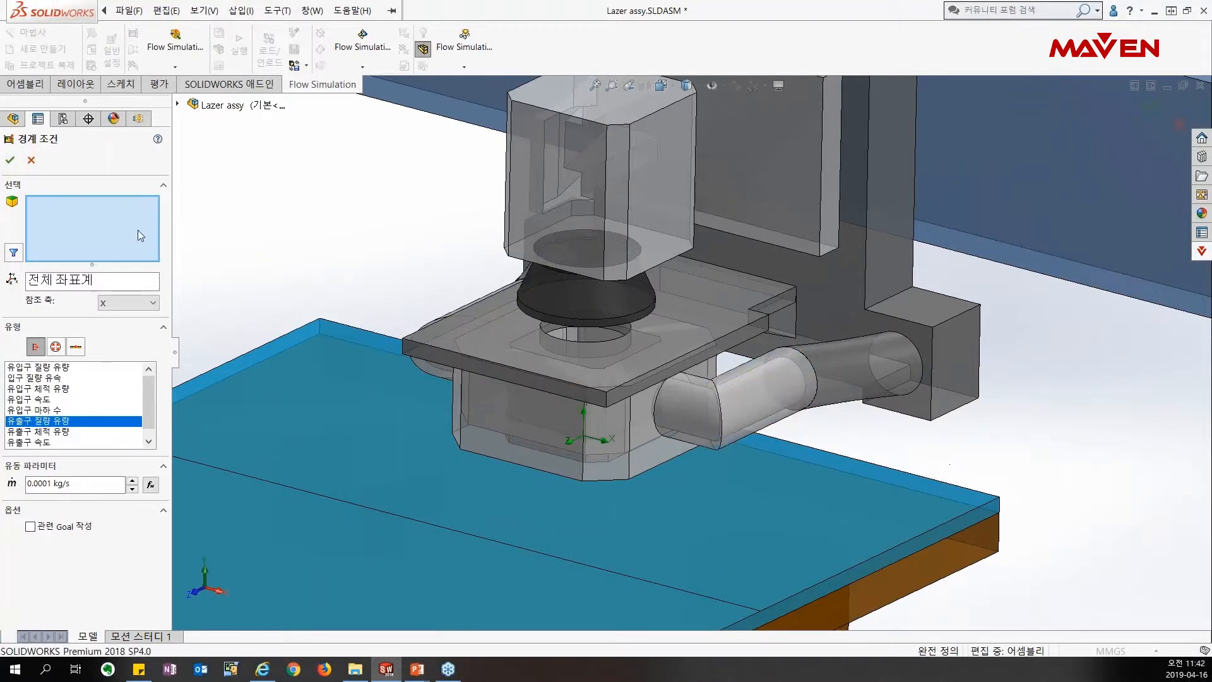
left_click(11, 162)
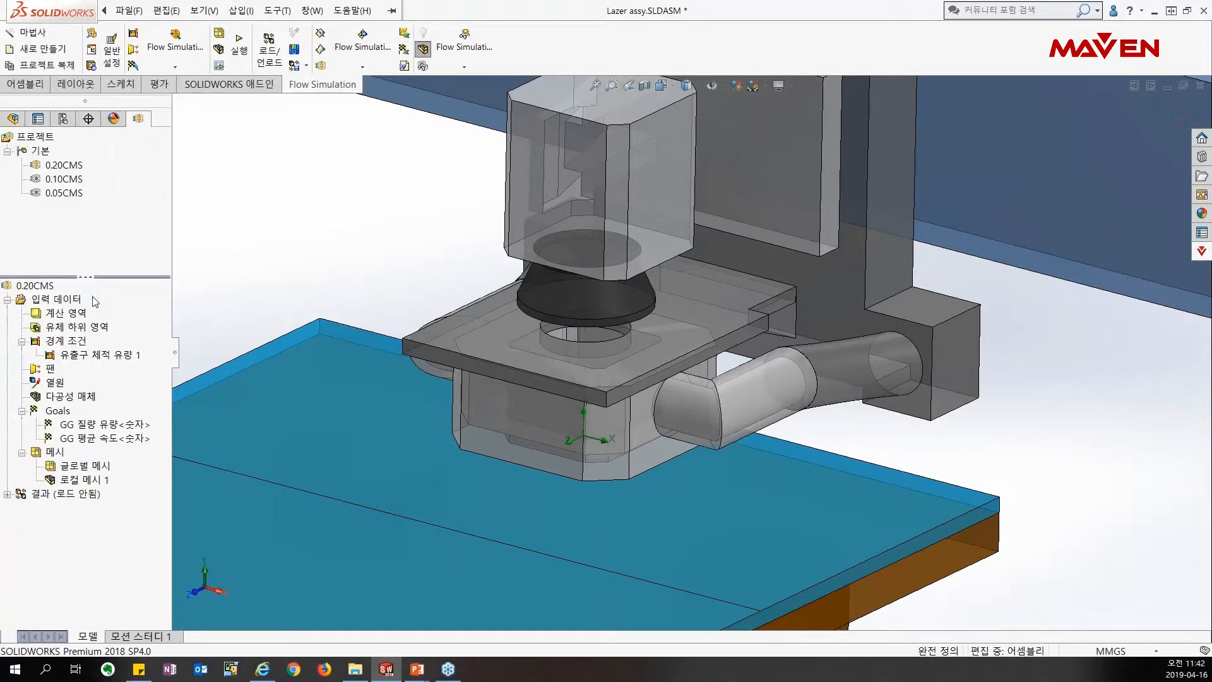
Examine which faces the existing outlet volume flow condition uses, moving its callout clear of the pipe
left_click(89, 356)
scroll(625, 372, "down", 3)
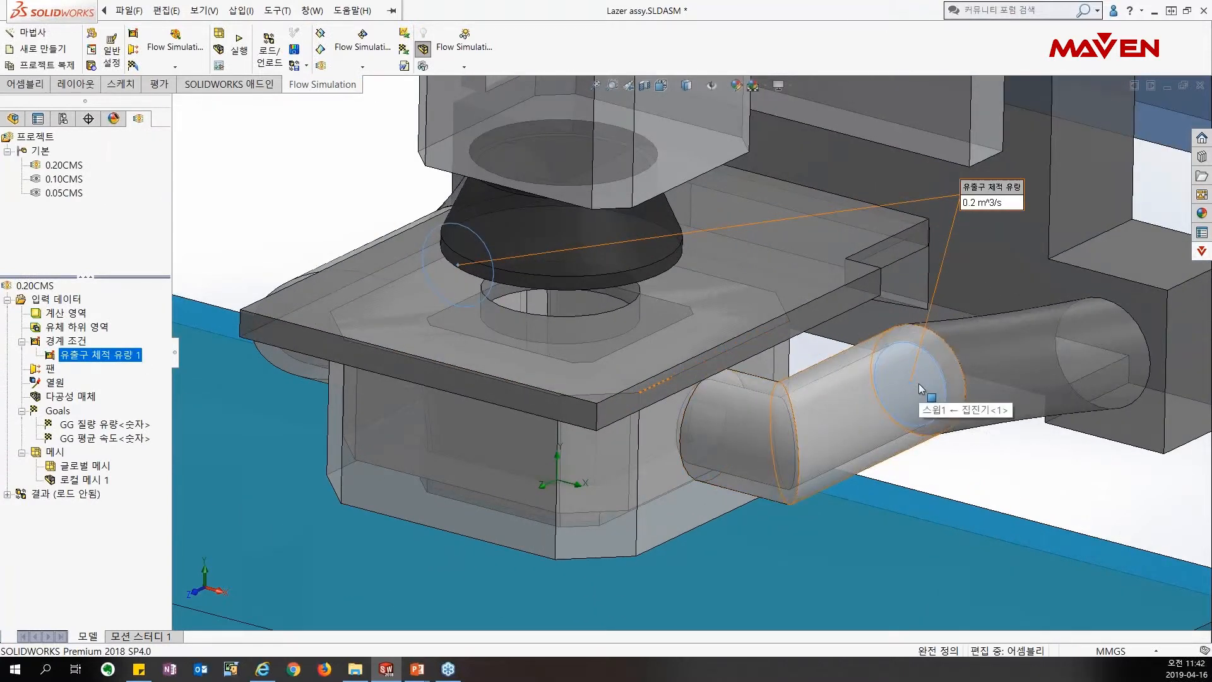
left_click_drag(988, 199, 835, 203)
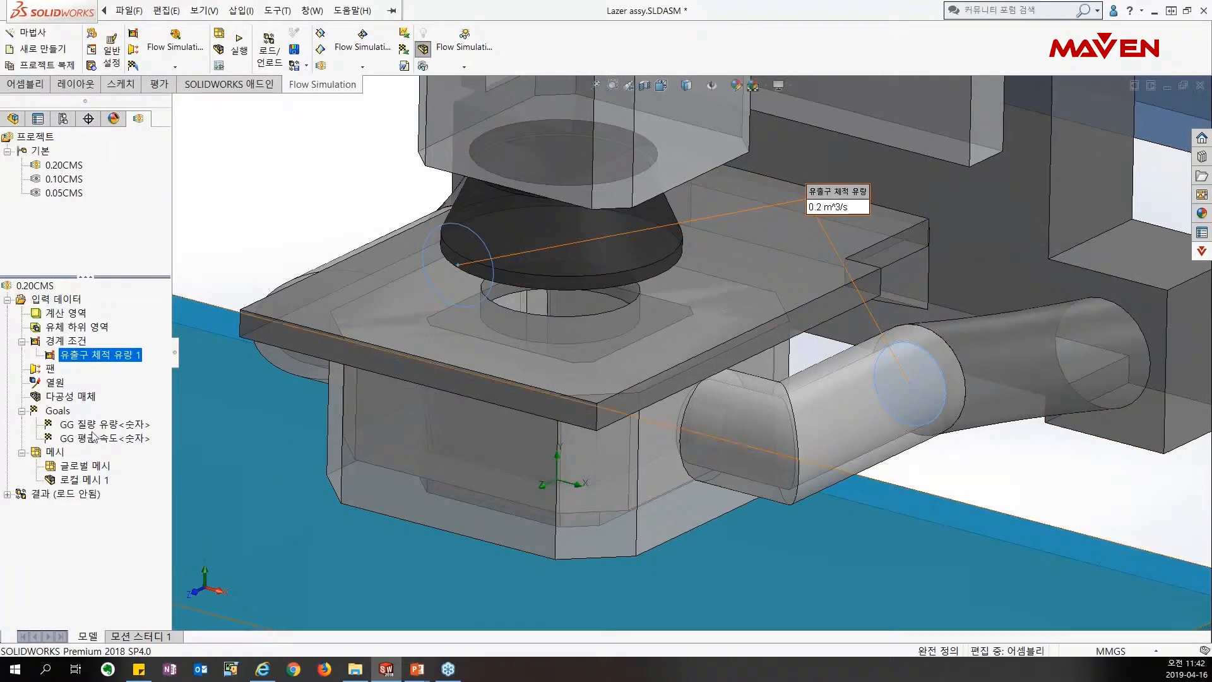
Check which global goals the 0.20CMS project uses, going through the mass flow rate goal and the average velocity goal
key("Escape")
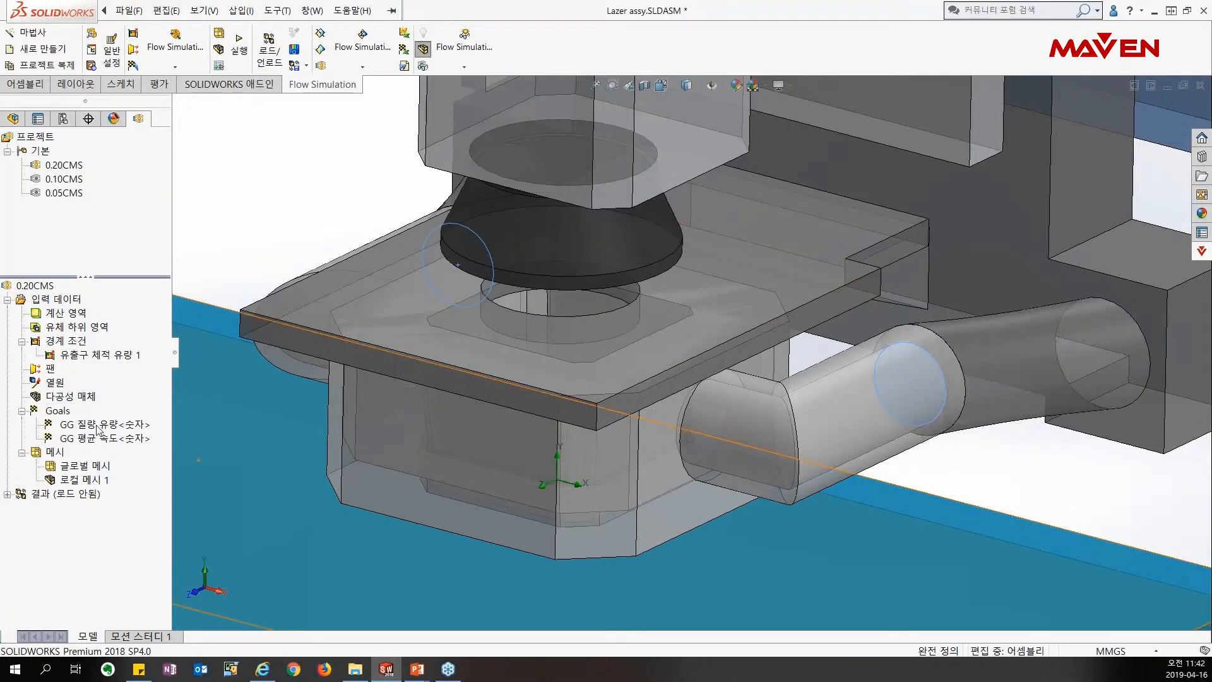
left_click(97, 428)
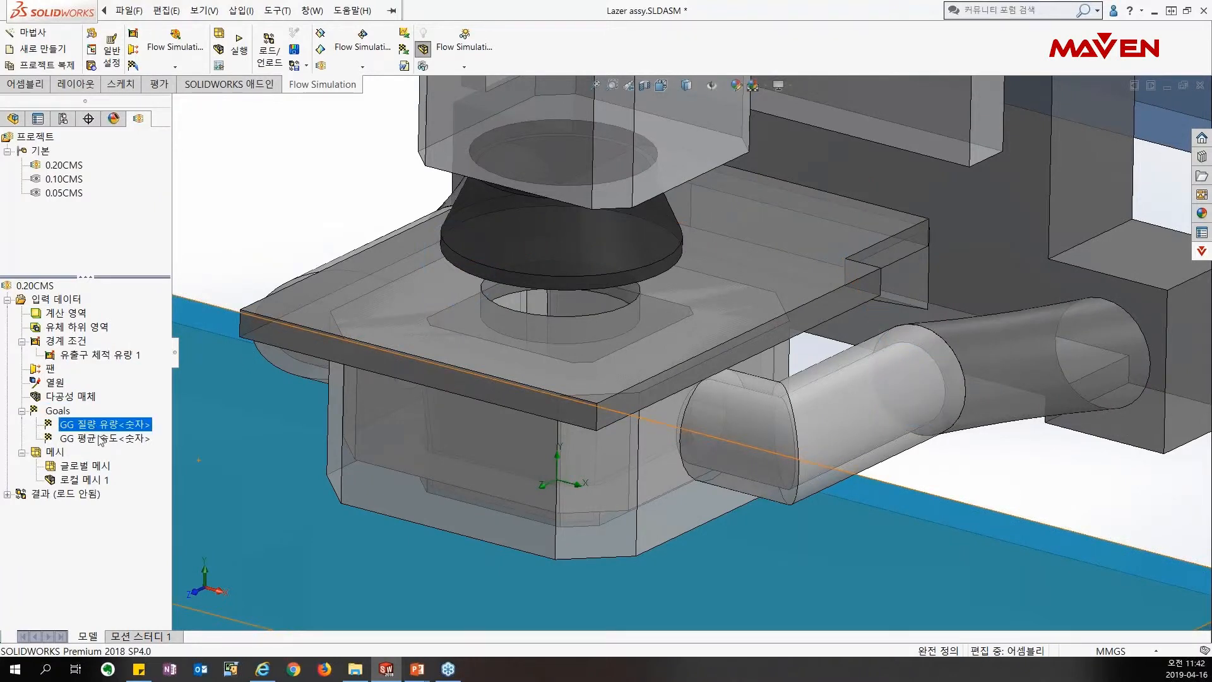
left_click(101, 440)
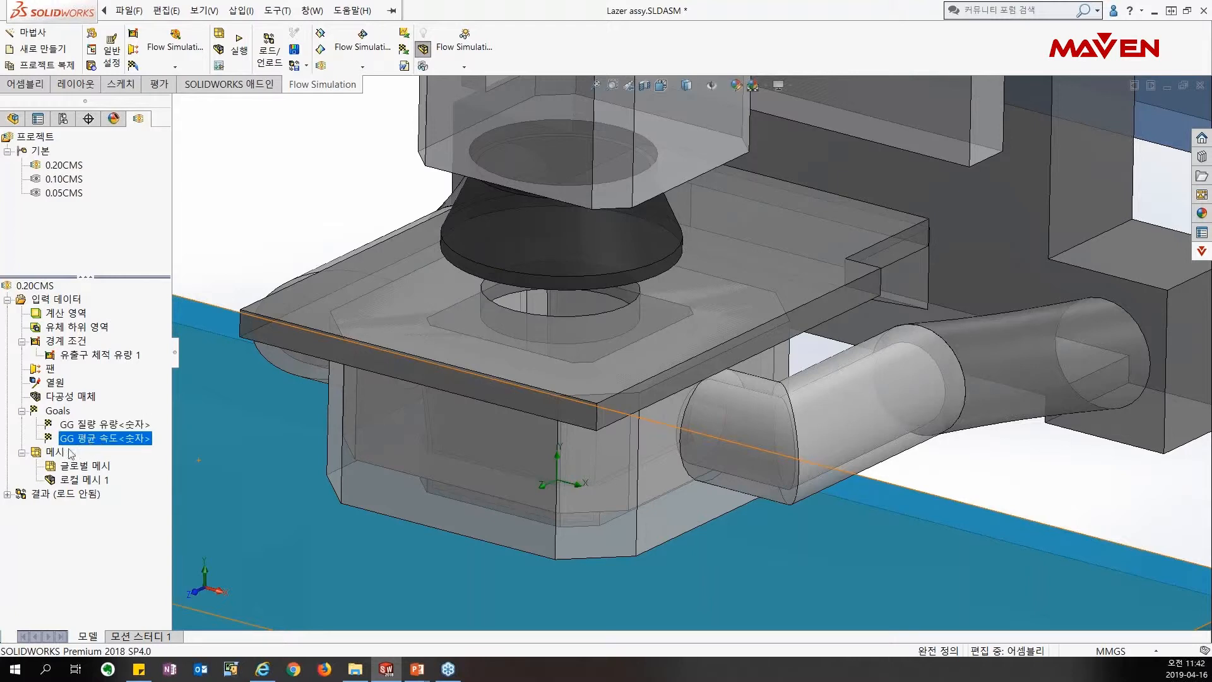
key("Escape")
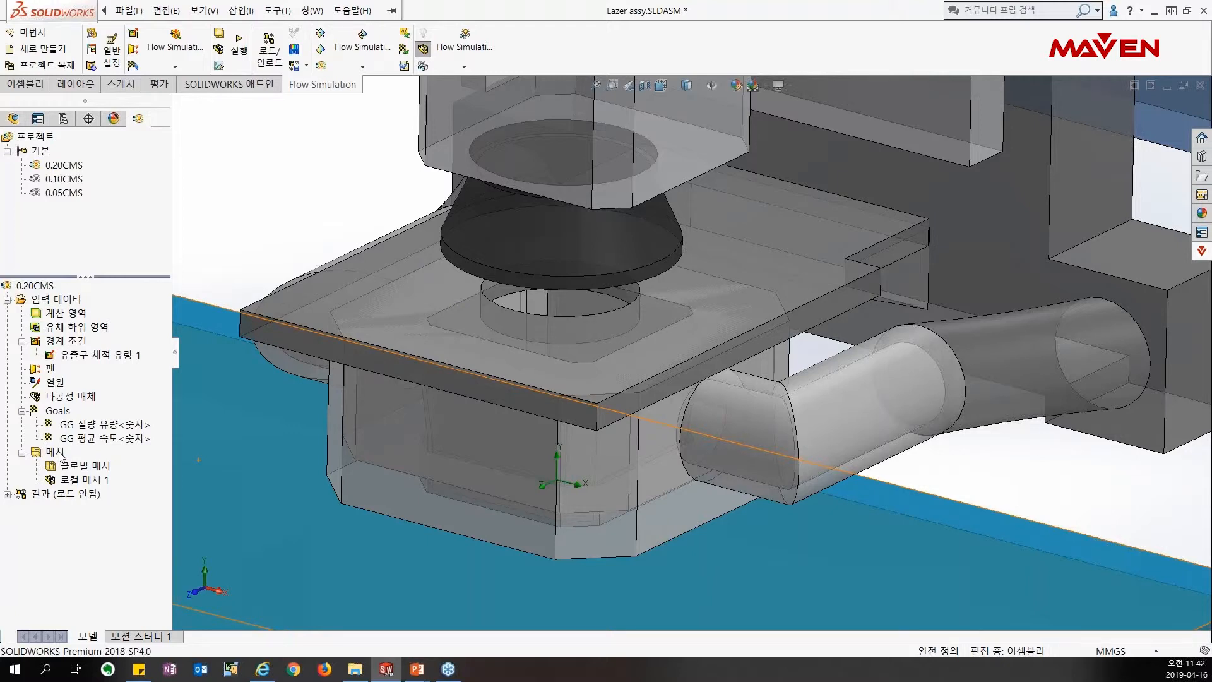
Change the global mesh type from automatic to manual and accept the definition
right_click(59, 454)
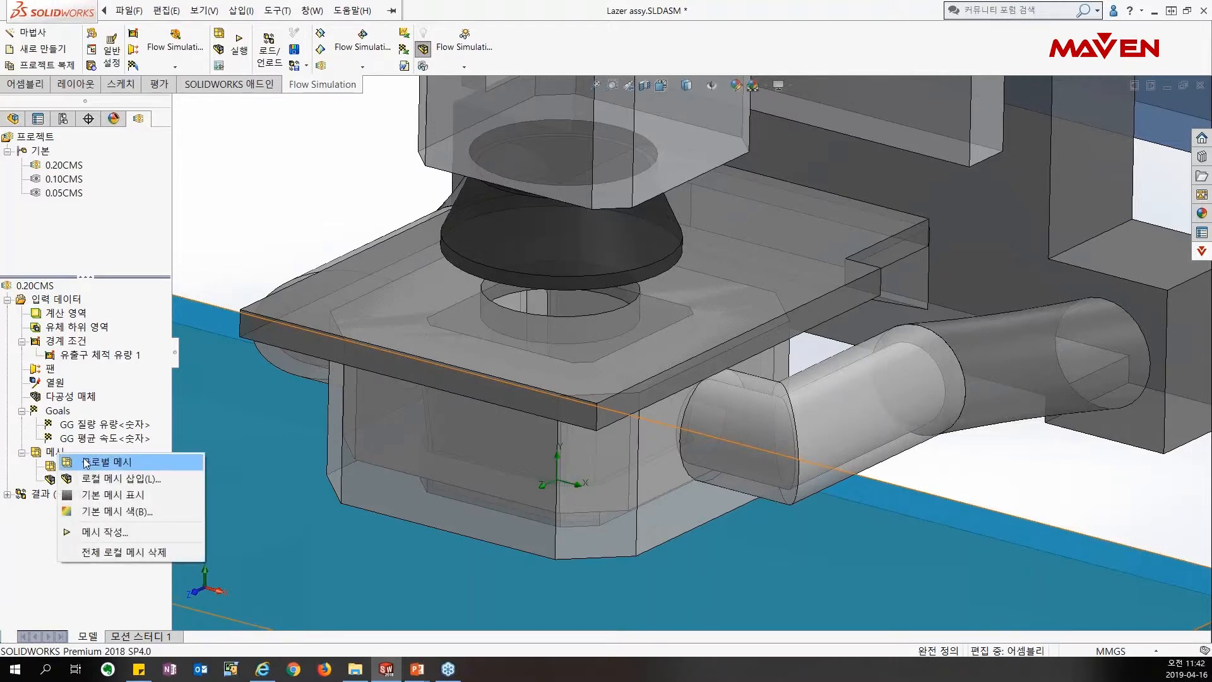
right_click(53, 466)
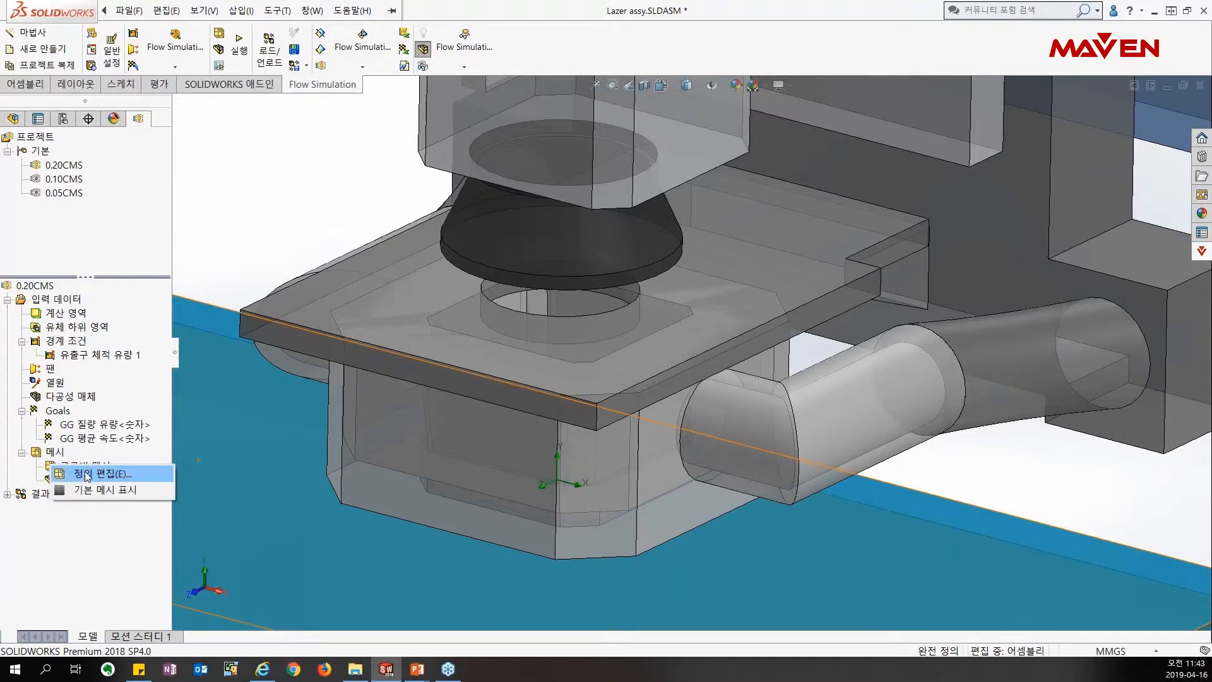
left_click(88, 477)
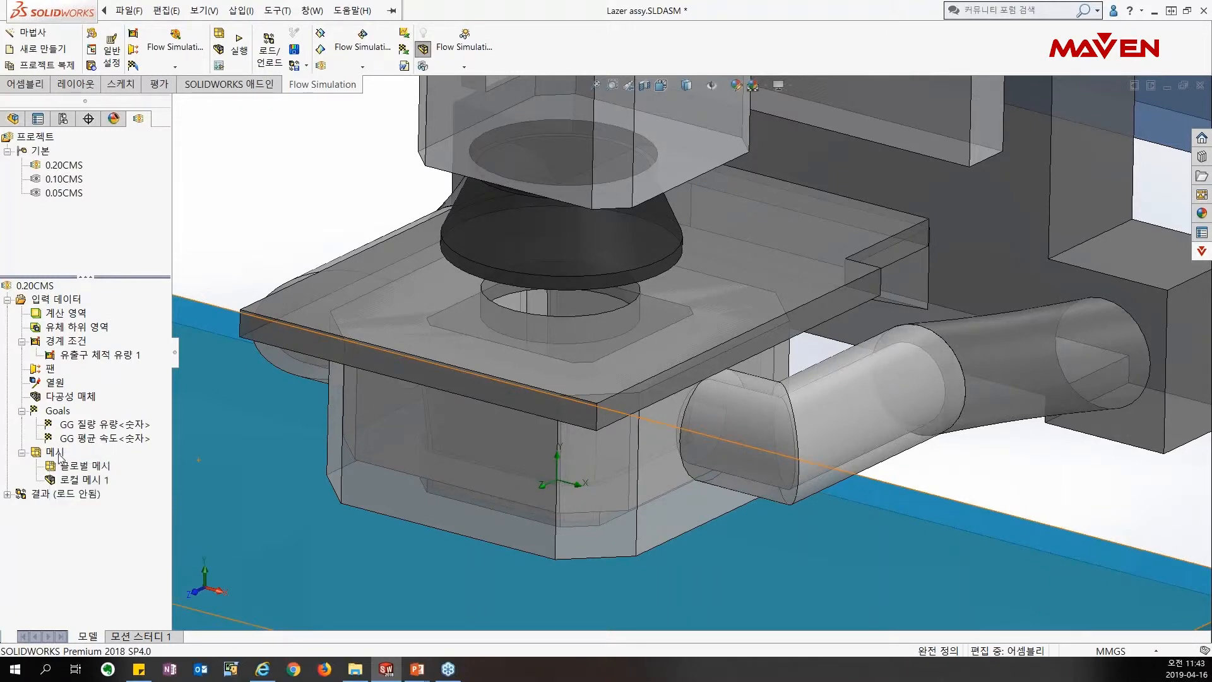
left_click(87, 480)
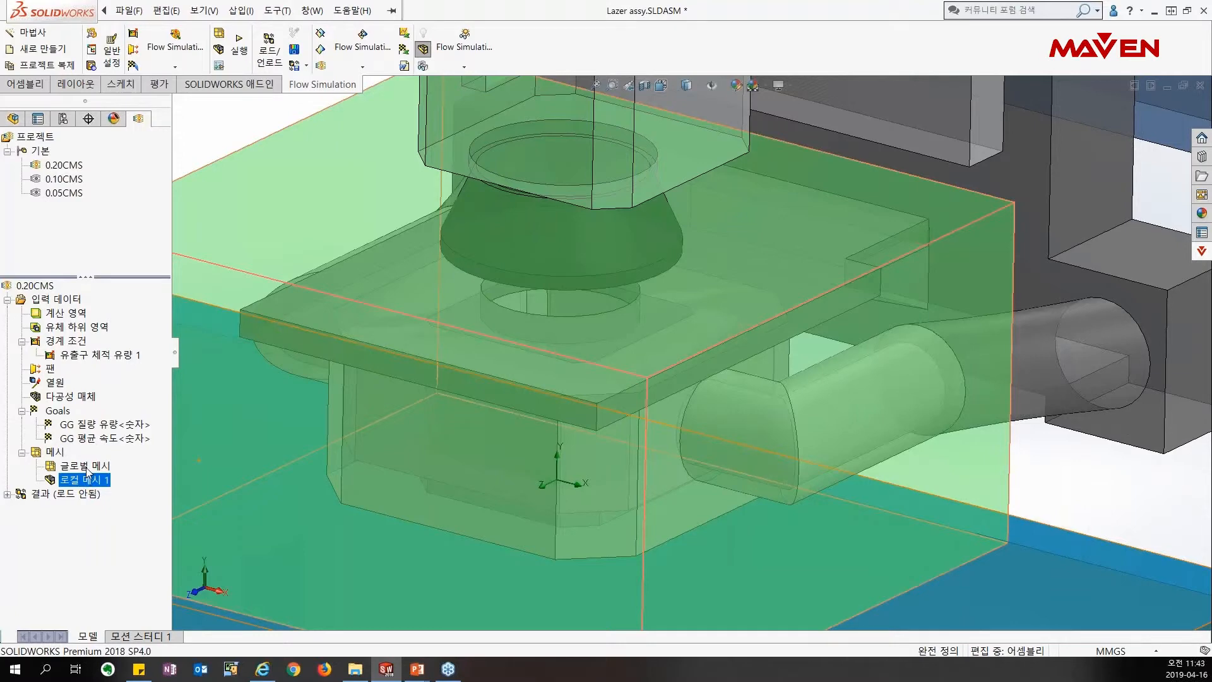
right_click(88, 471)
left_click(116, 476)
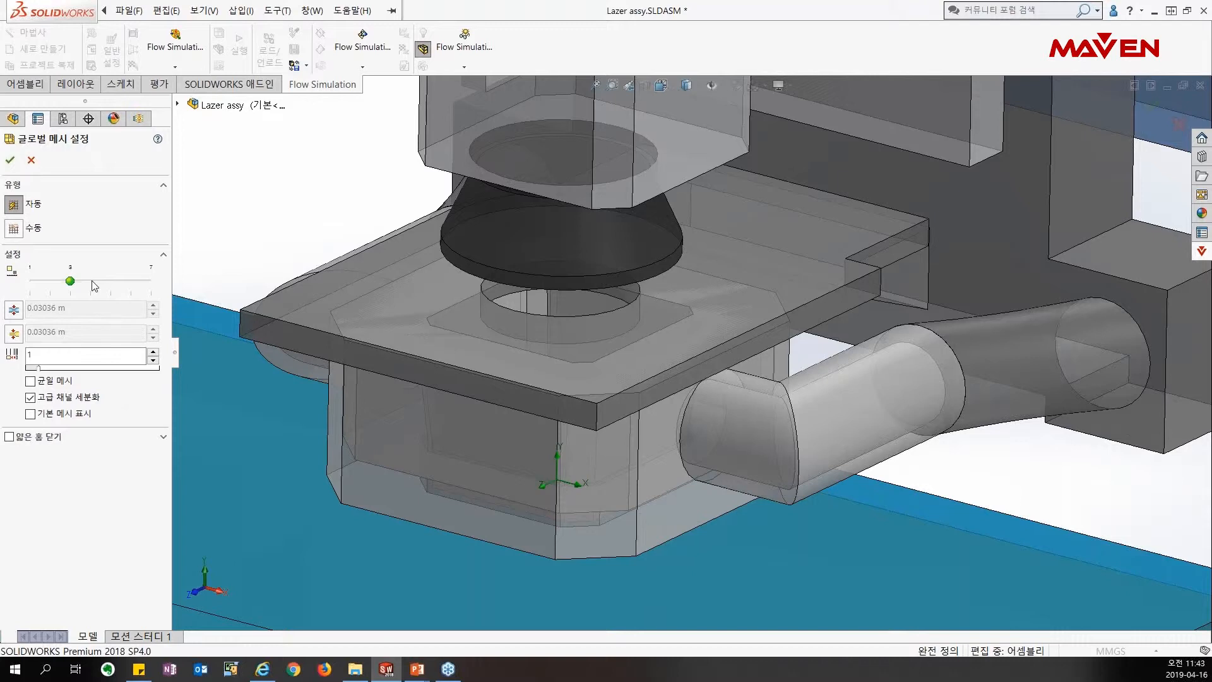
left_click(14, 228)
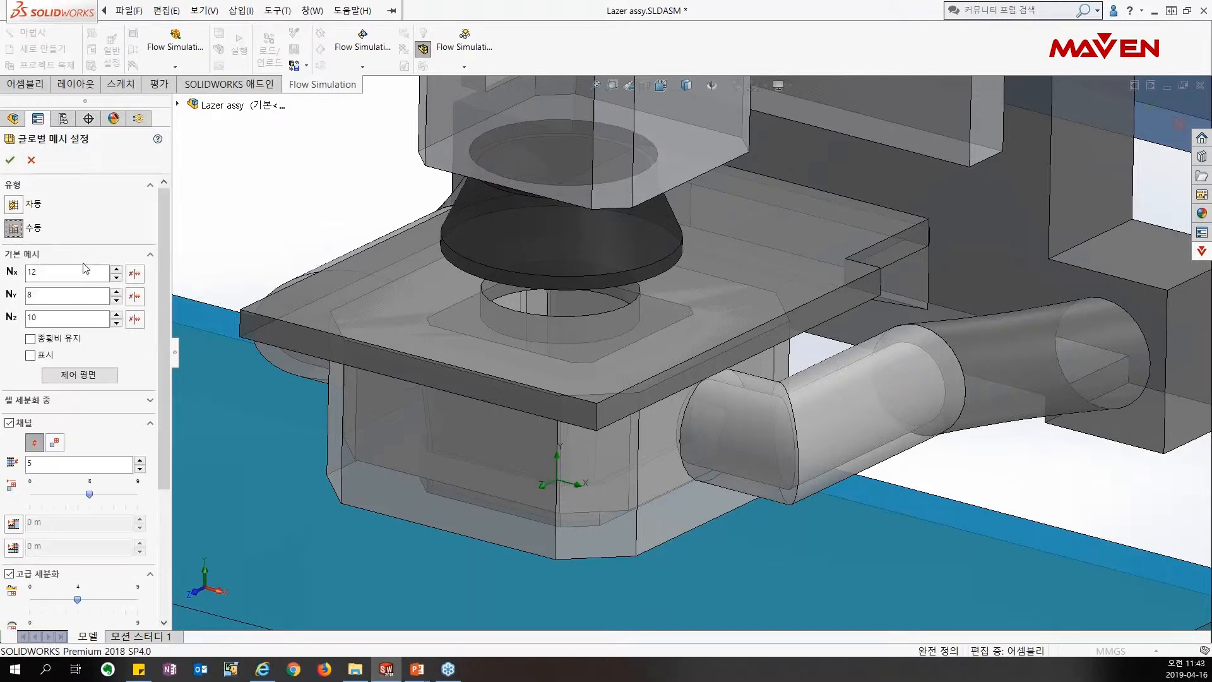
mouse_move(162, 242)
left_mouse_down()
mouse_move(162, 367)
mouse_move(158, 228)
left_mouse_up()
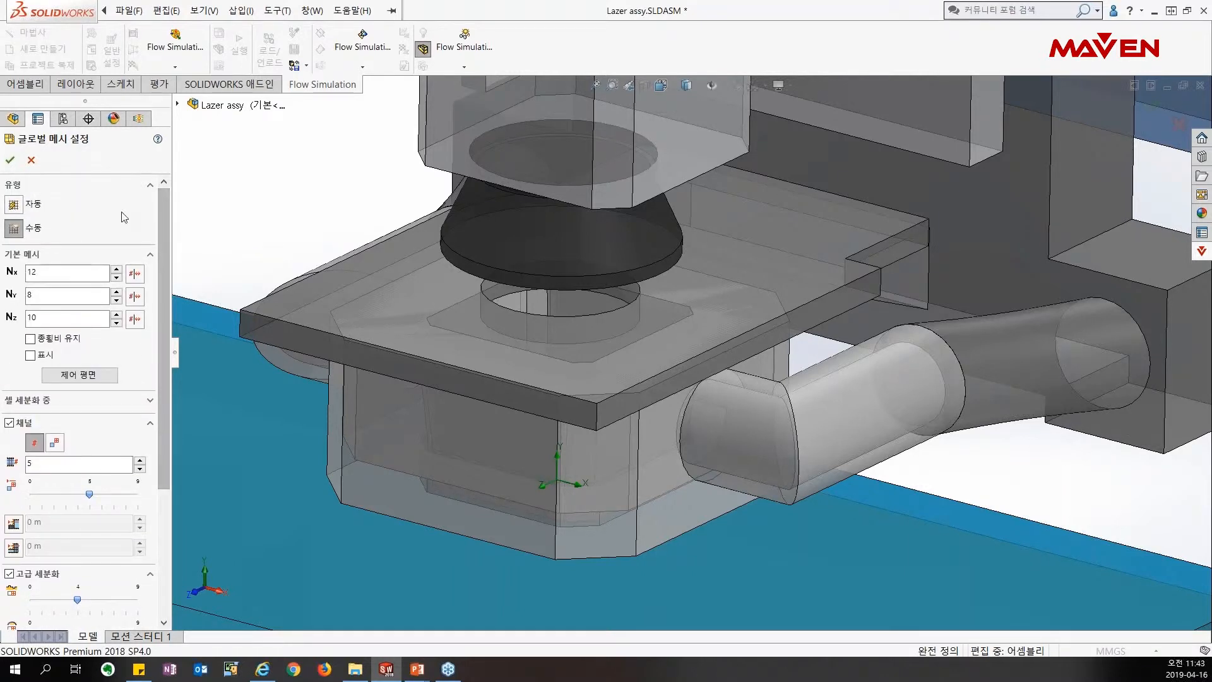
left_click(10, 160)
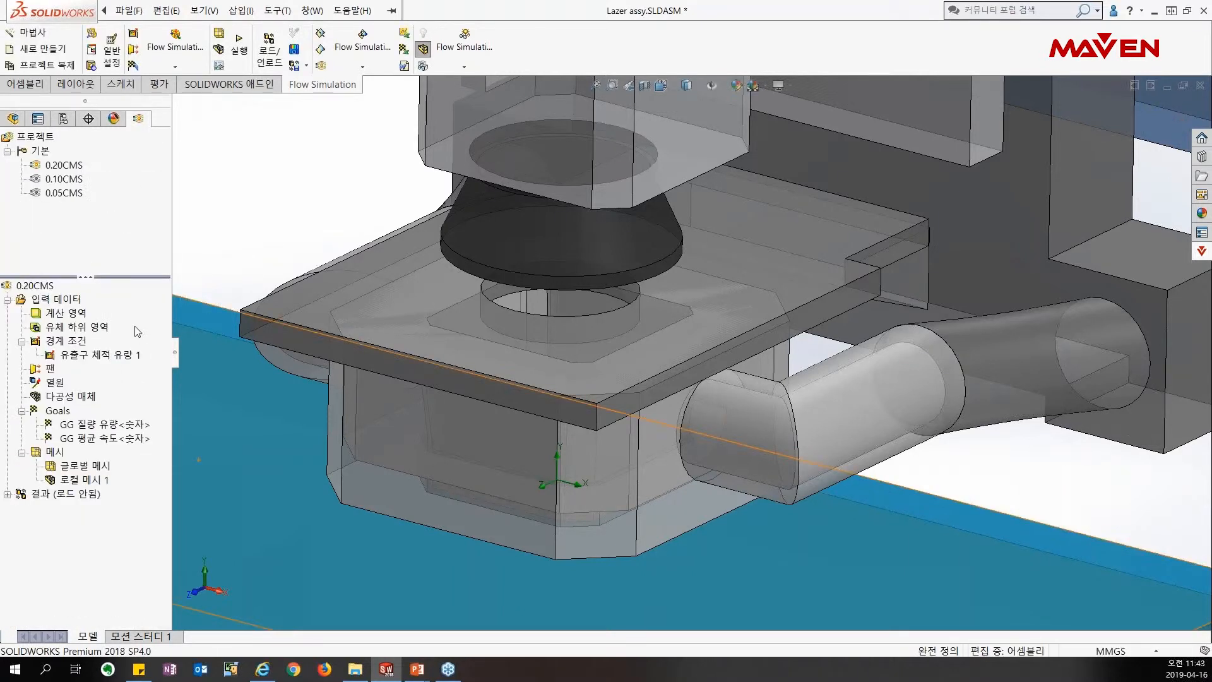
Examine the local mesh region around the dust collector and its cell, channel and advanced refinement settings, leaving them as they are
left_click(98, 482)
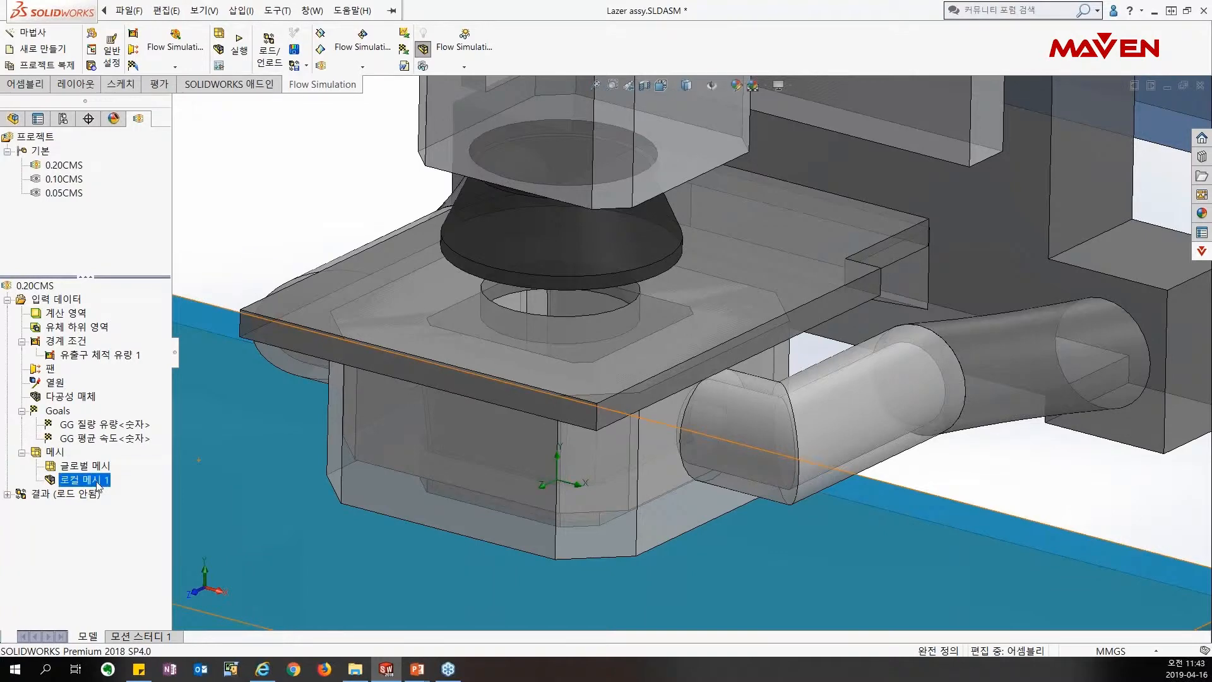
scroll(539, 438, "up", 3)
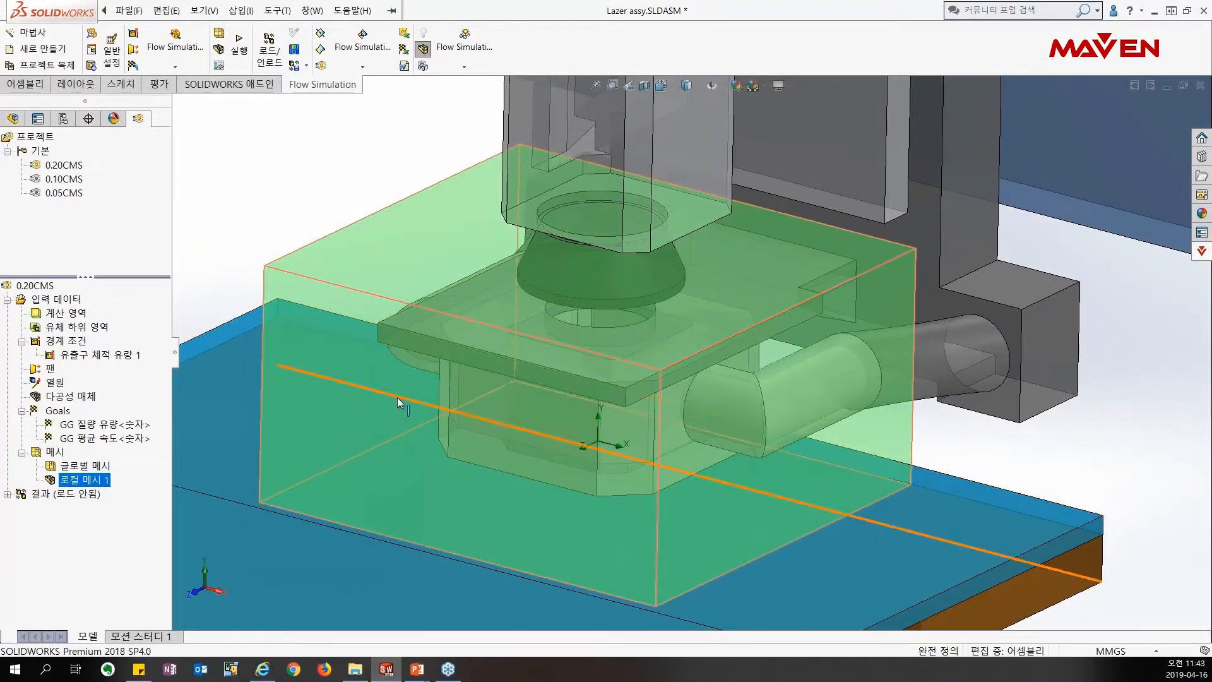
right_click(95, 488)
left_click(124, 493)
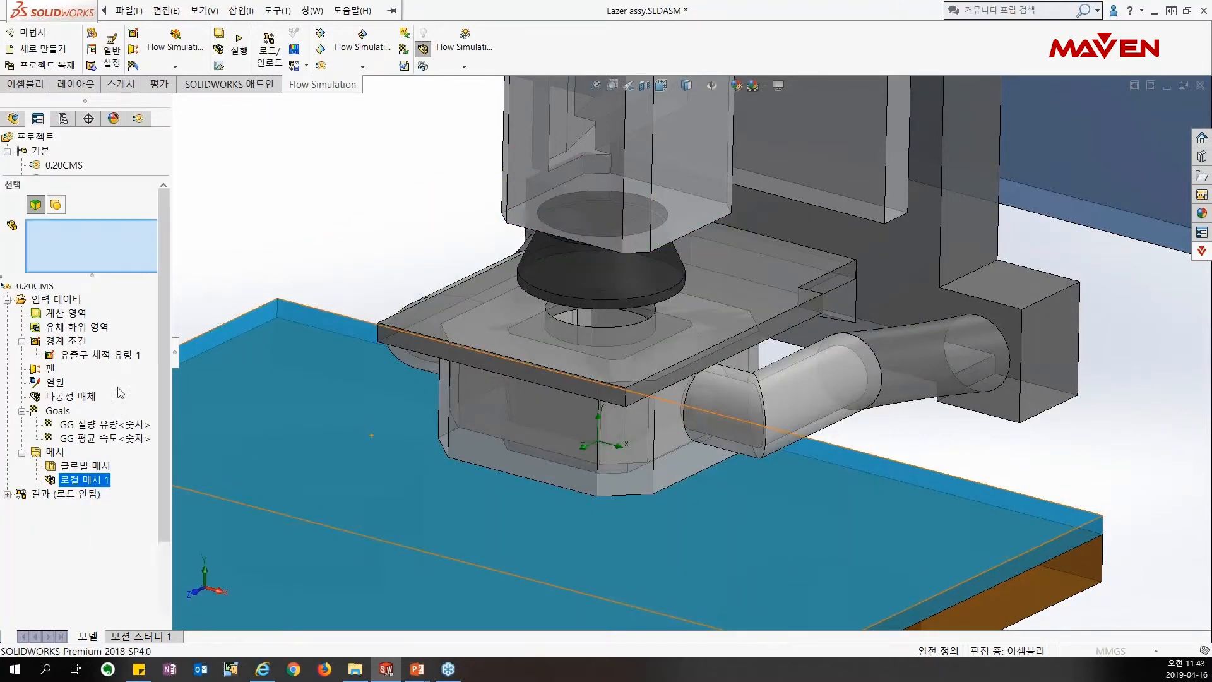
scroll(152, 429, "down", 5)
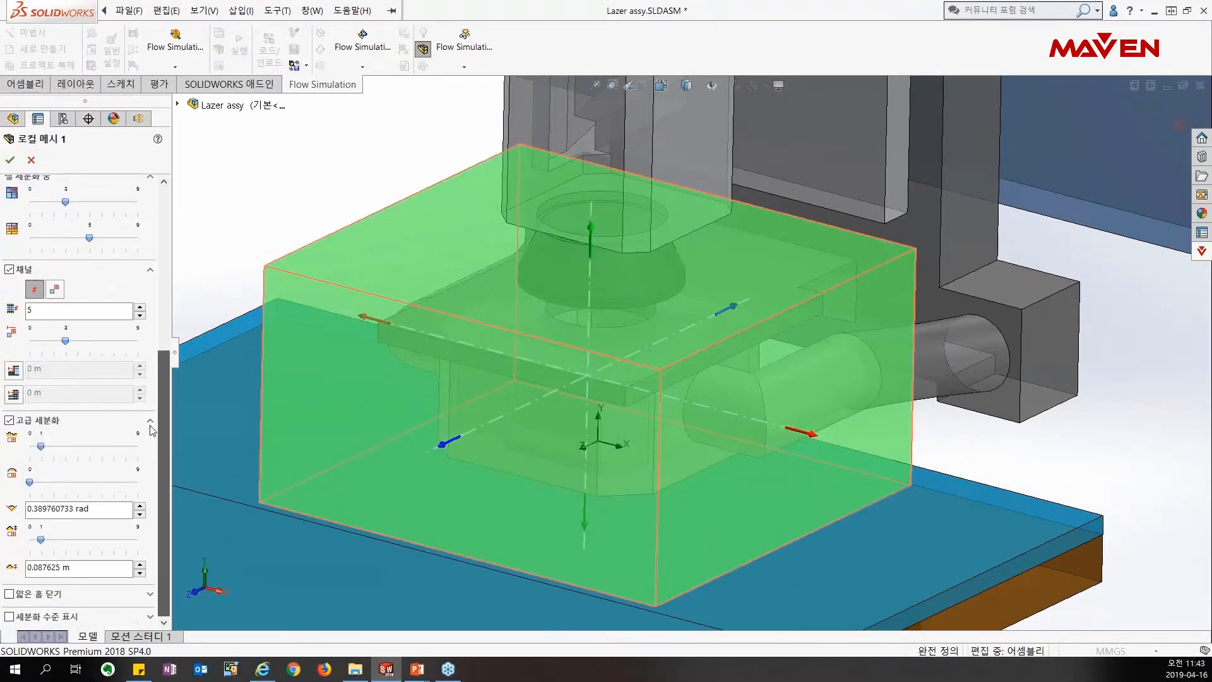
scroll(152, 429, "up", 8)
left_click(11, 162)
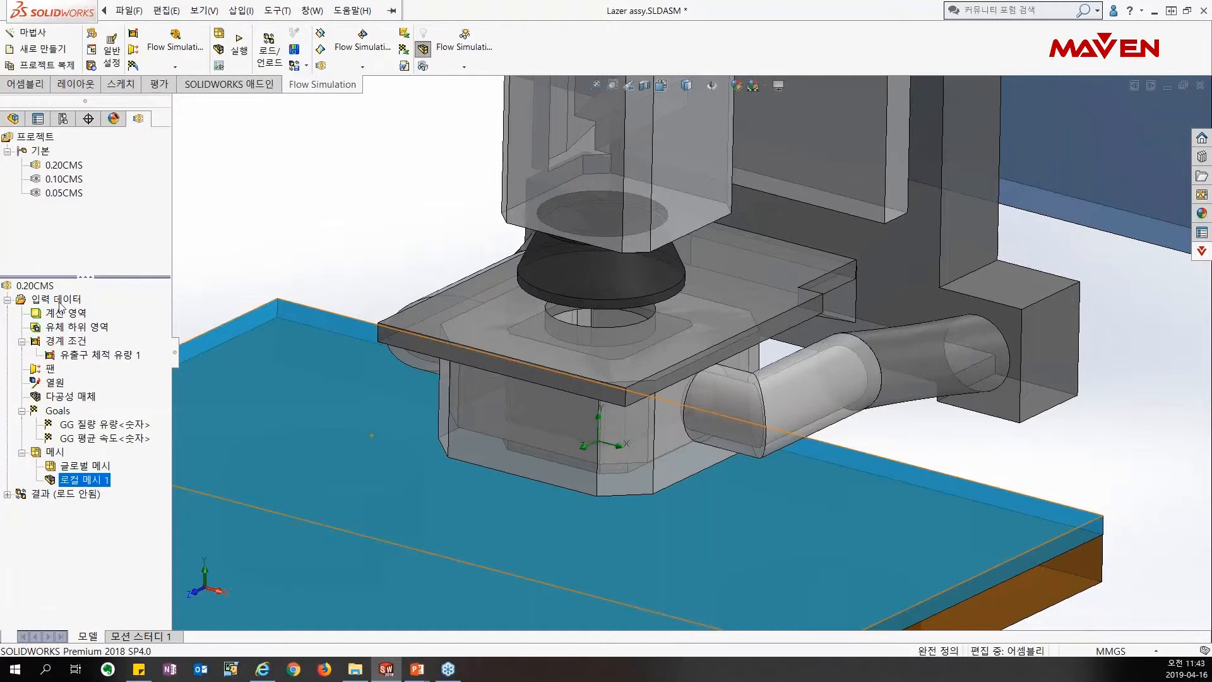
Review the run options for the 0.20CMS project and close them without starting a calculation
right_click(37, 286)
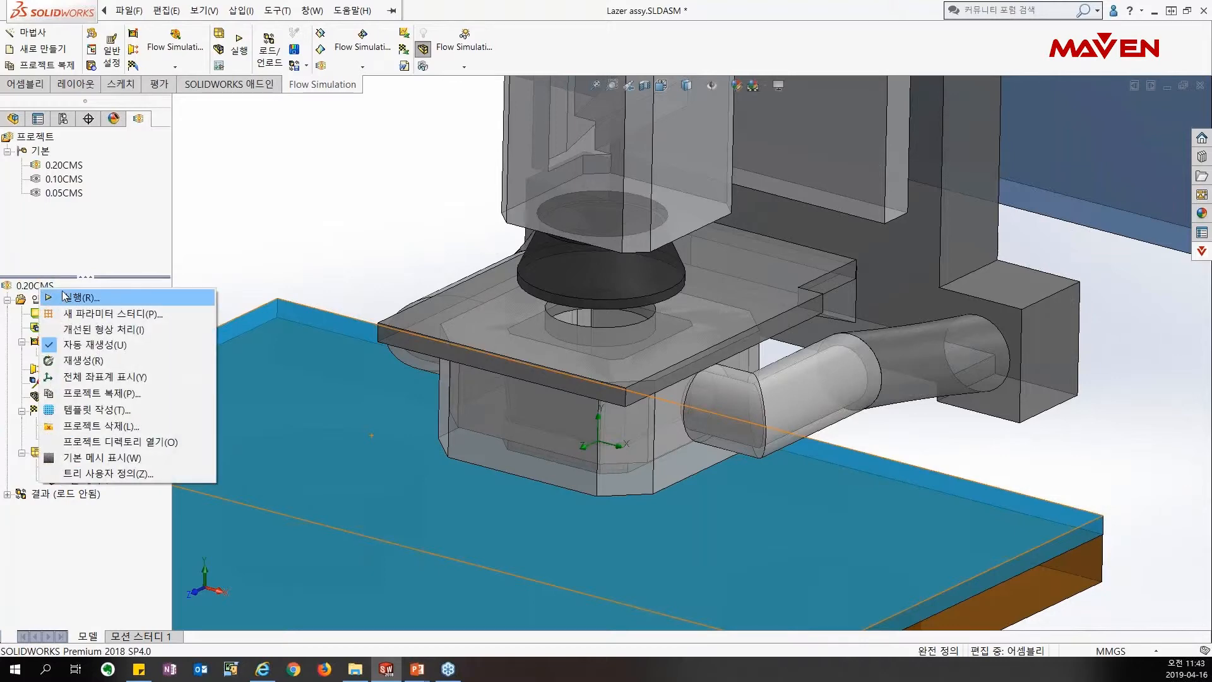
left_click(77, 298)
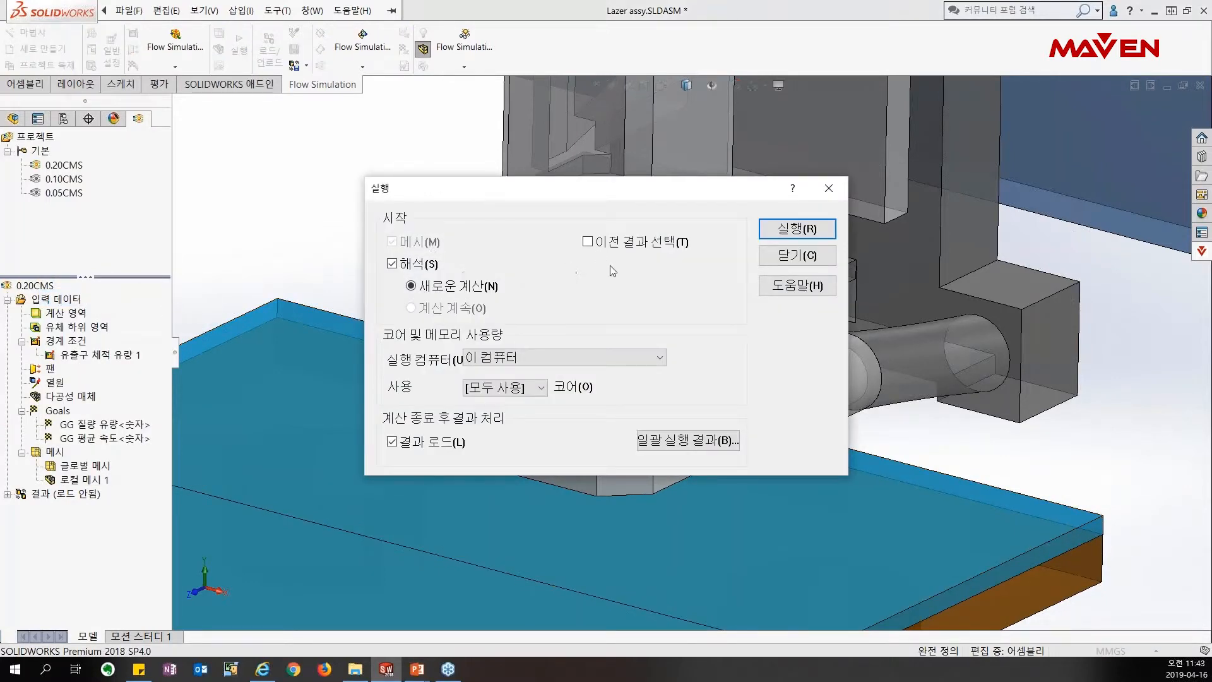
left_click(786, 258)
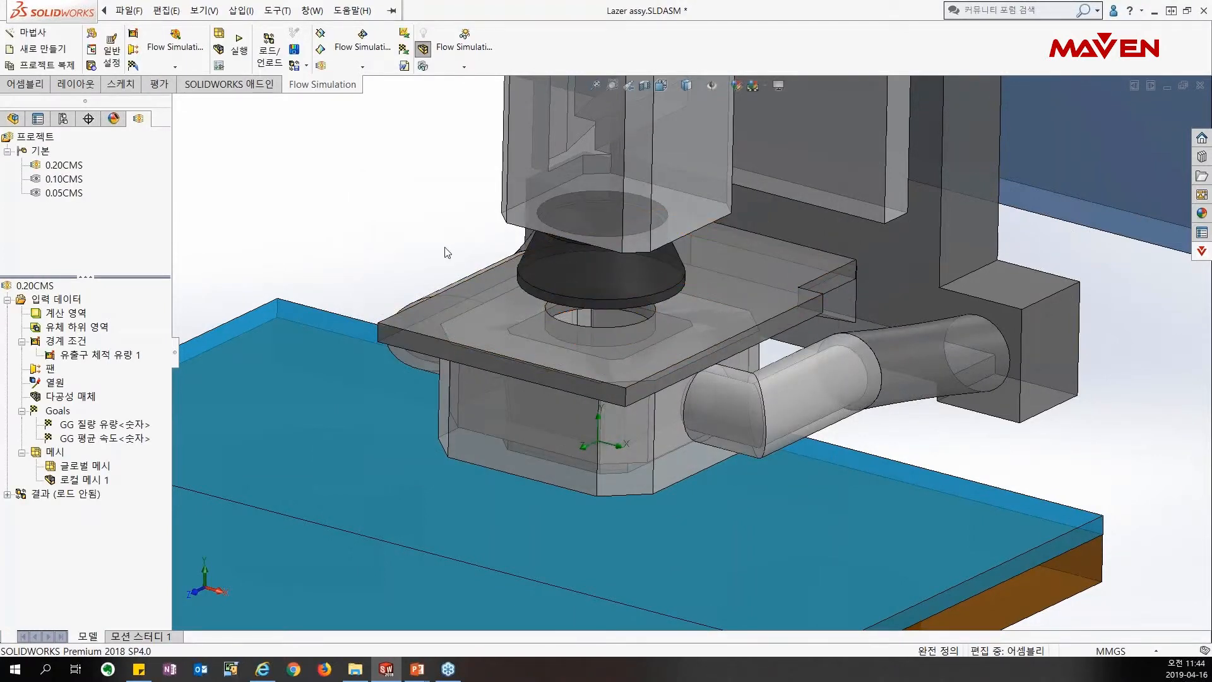
Load the calculated results of the 0.20CMS project and expand the list of result items
right_click(71, 495)
left_click(103, 507)
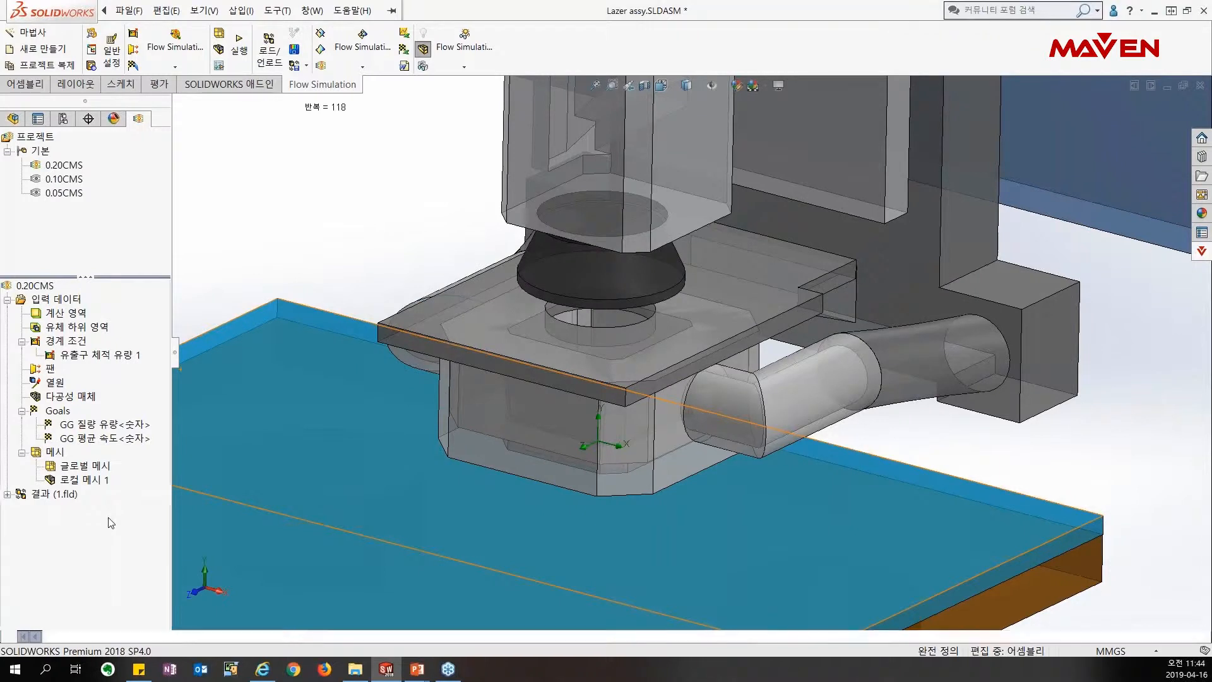
left_click(8, 496)
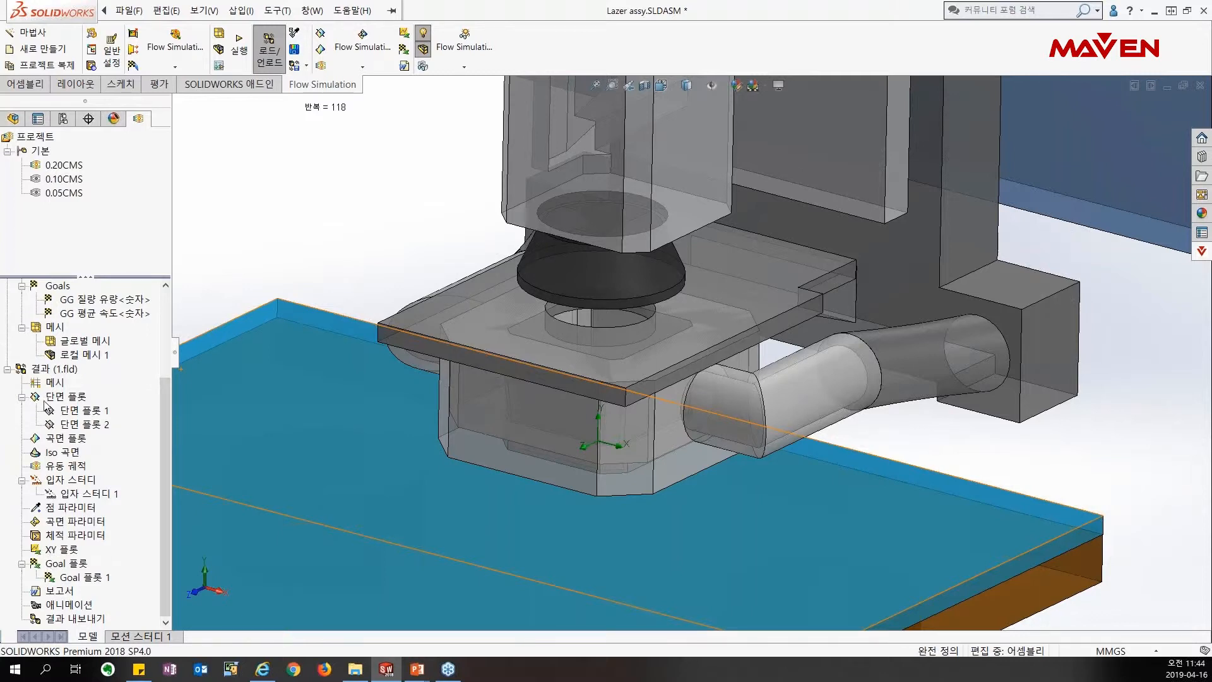
Show the first cut plot (단면 플롯 1) and examine the velocity distribution and flow directions across the worktable
right_click(80, 415)
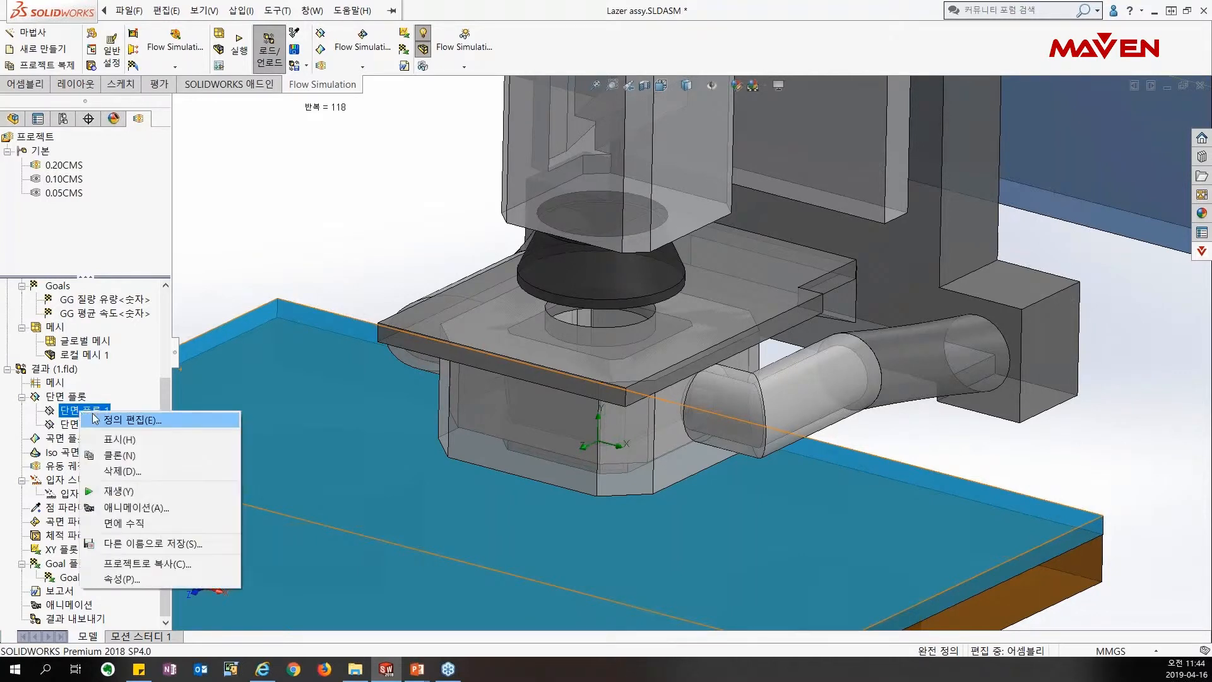
left_click(123, 440)
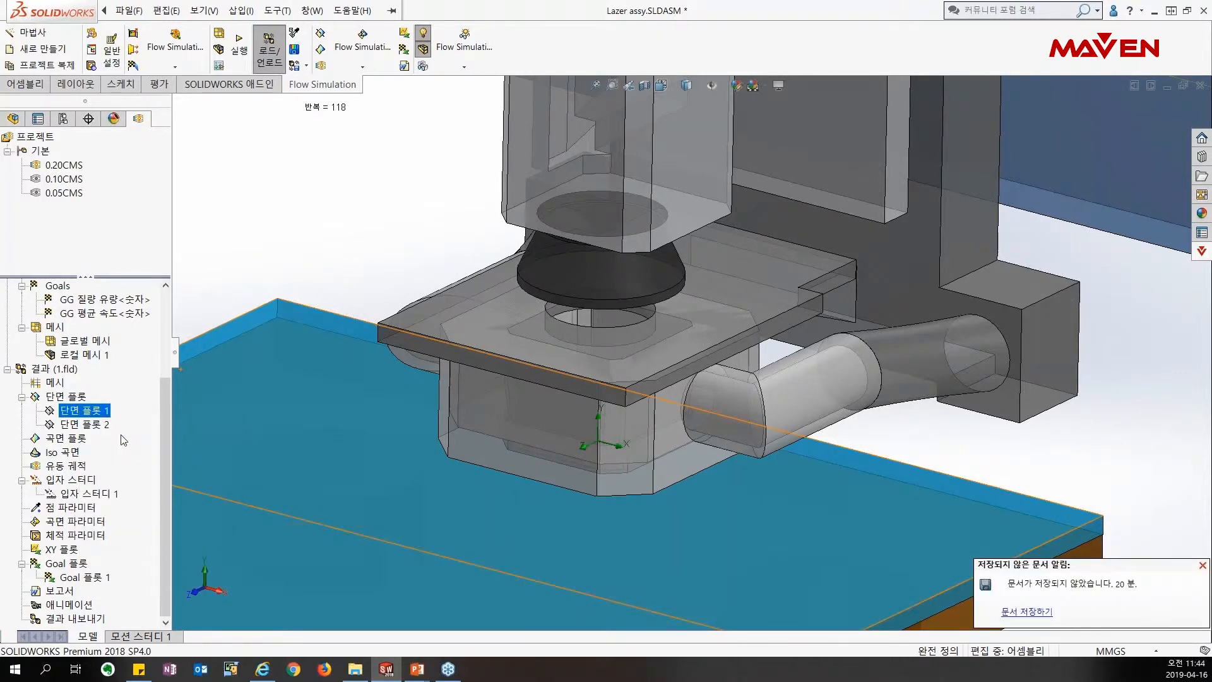
right_click(88, 411)
left_click(101, 431)
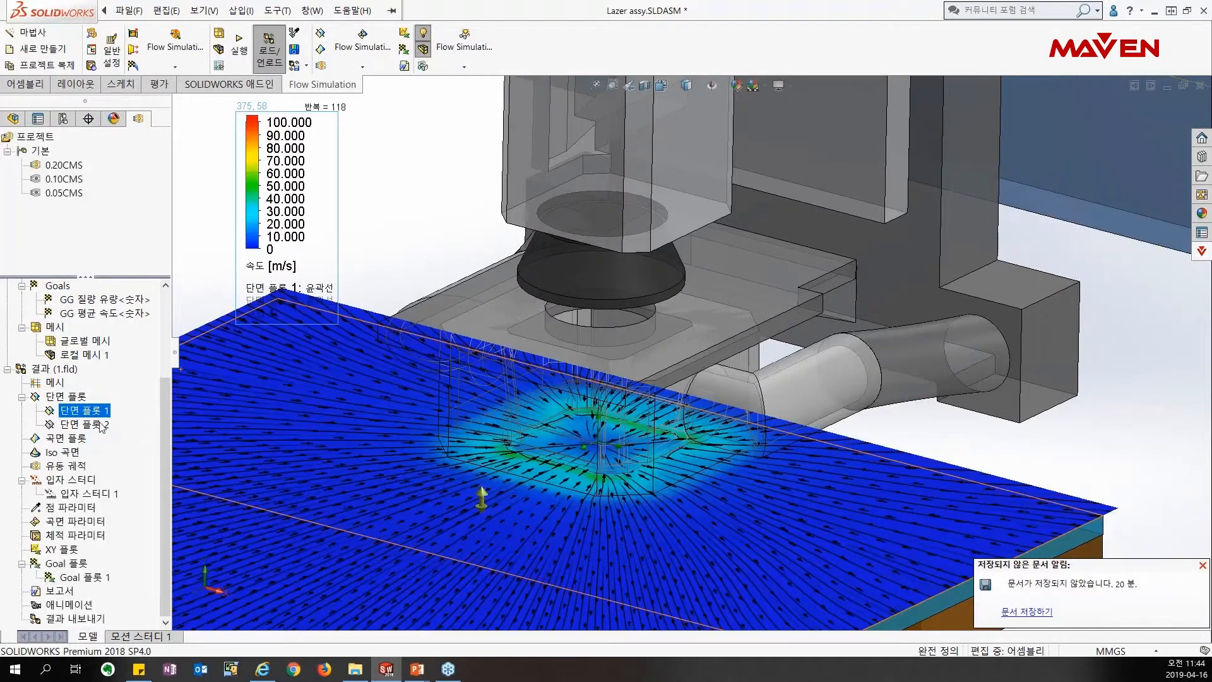
key("f")
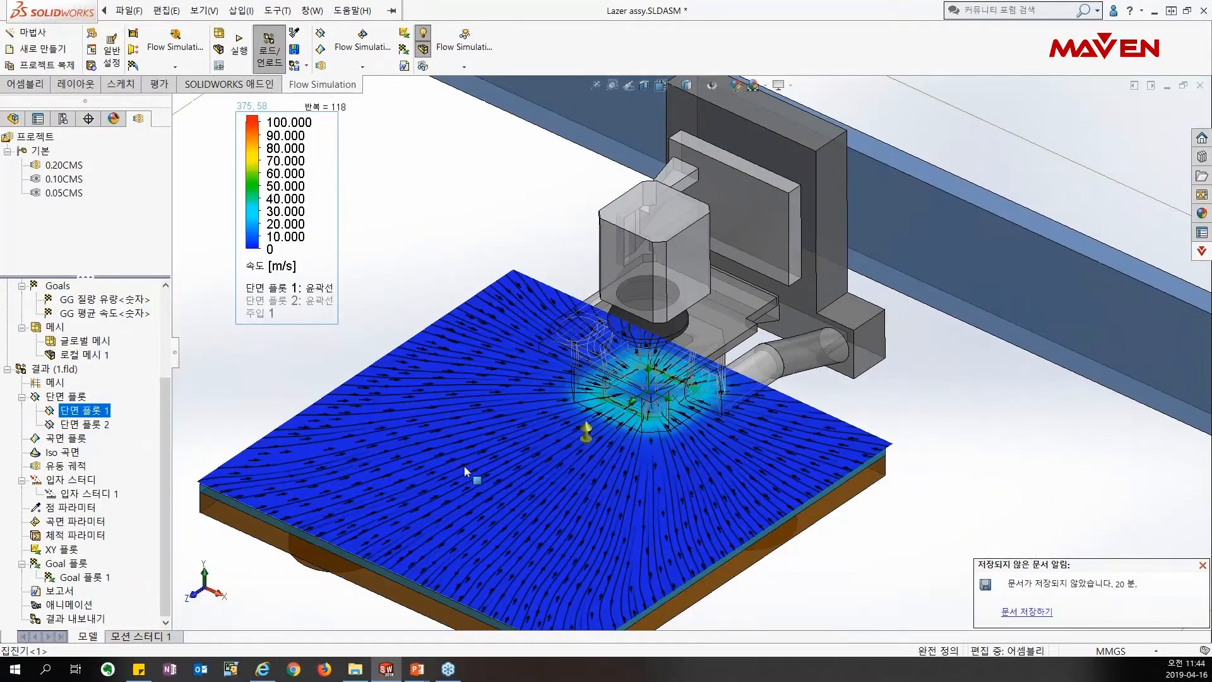
scroll(487, 453, "down", 3)
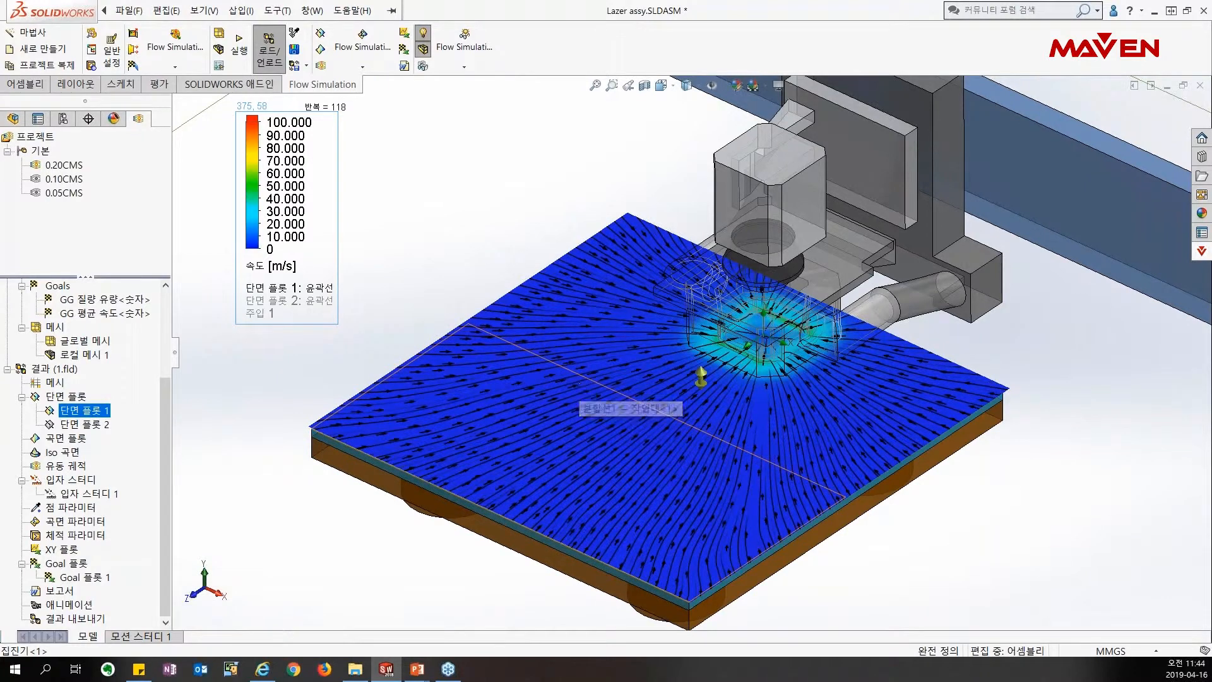
scroll(725, 379, "down", 3)
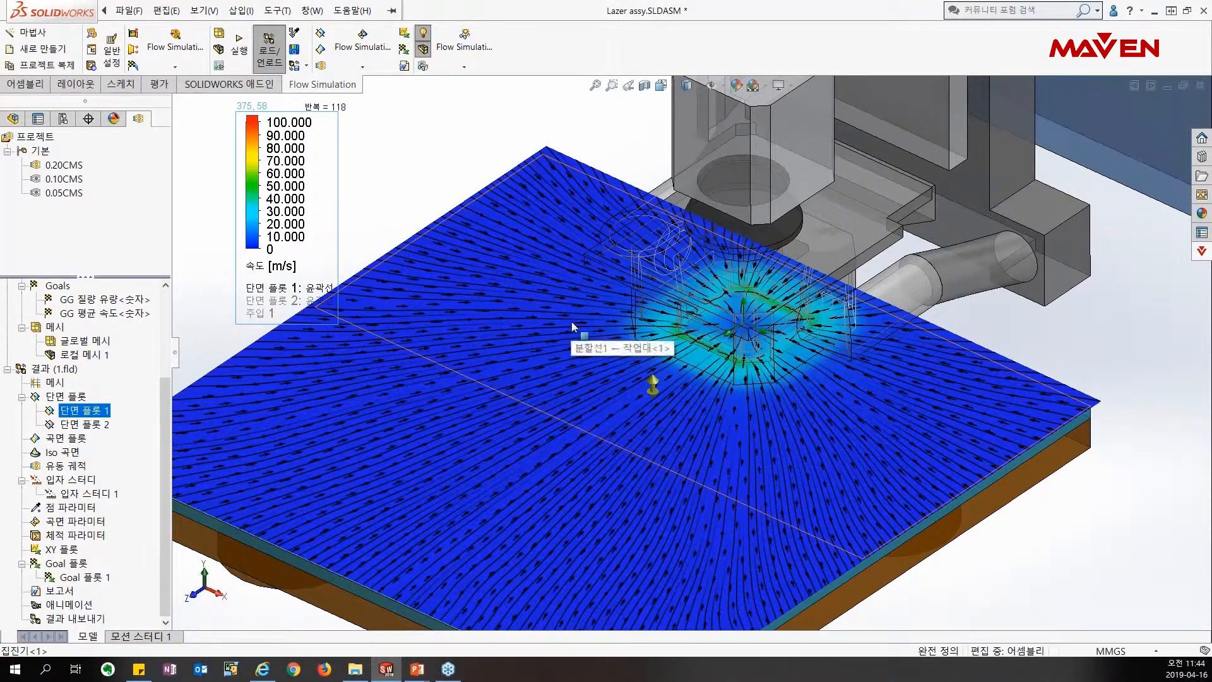
Move the velocity legend away from the worktable and hide the first cut plot (단면 플롯 1)
left_click_drag(264, 186, 215, 181)
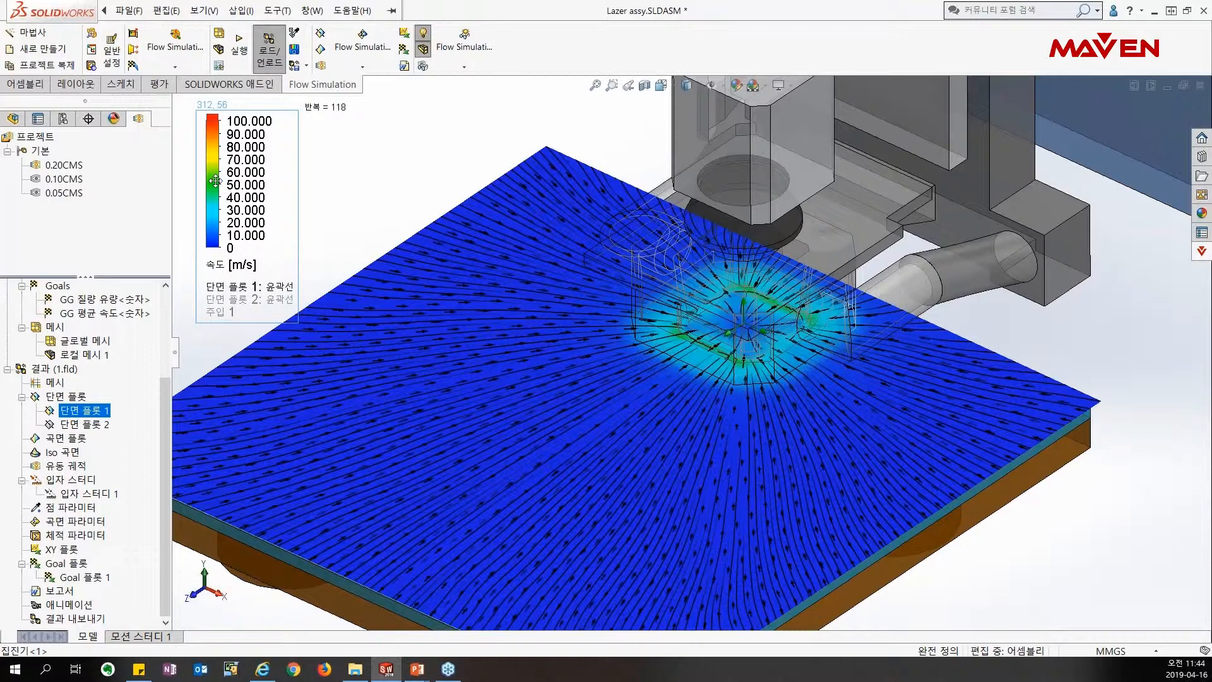
right_click(80, 410)
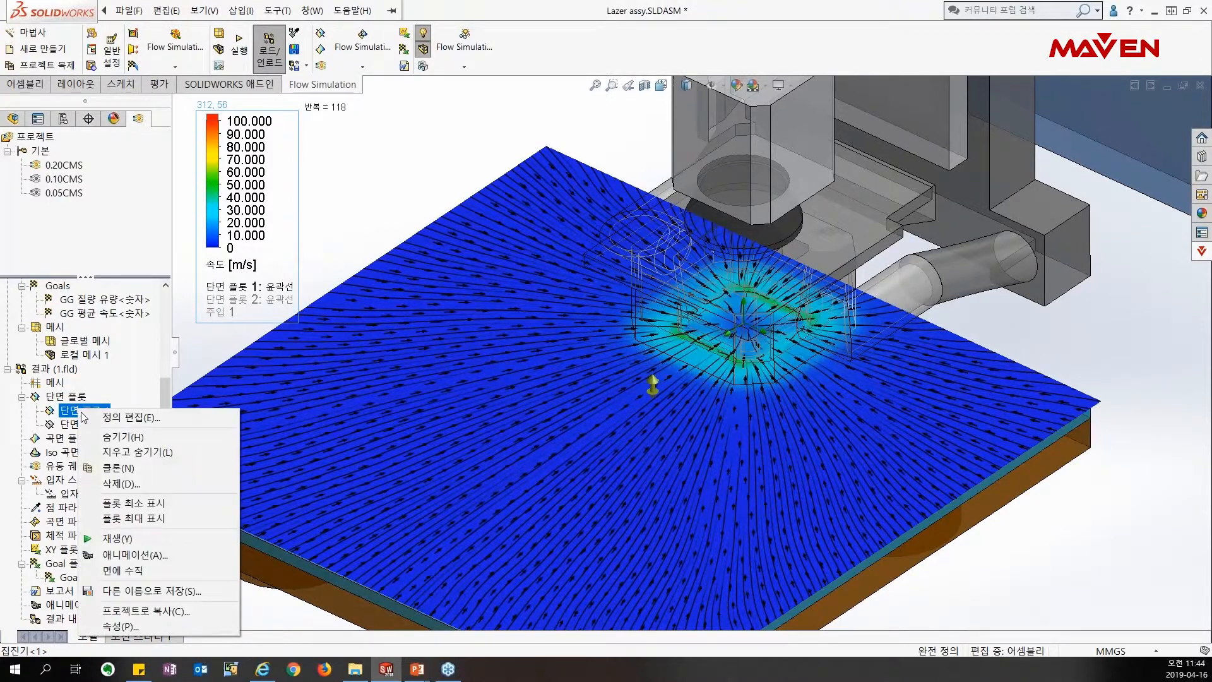
left_click(111, 437)
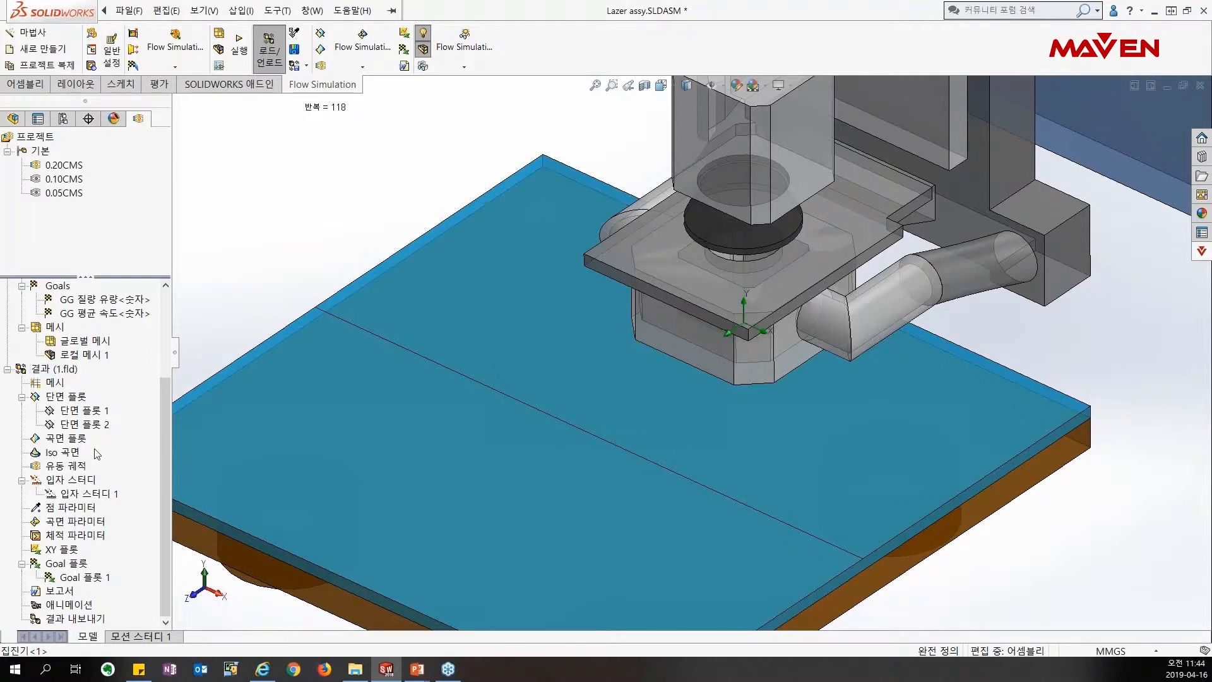
Check the ways to create a particle study, then switch to the PowerPoint slide explaining particle study setup
right_click(81, 485)
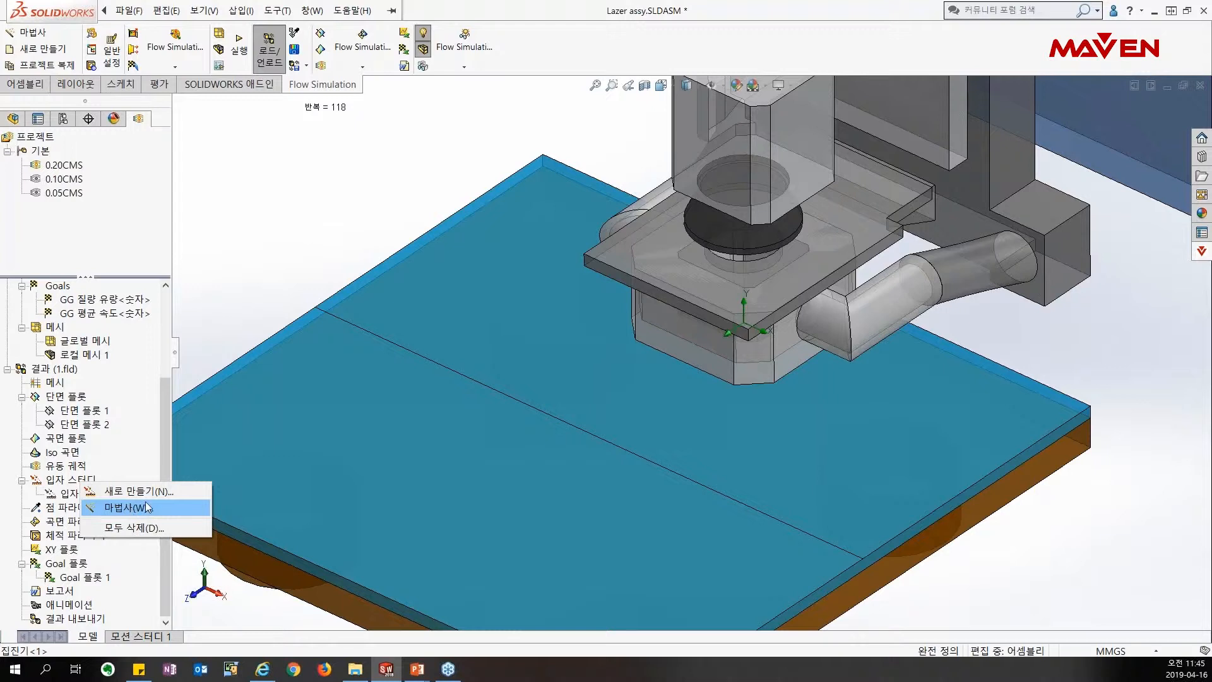
left_click(368, 665)
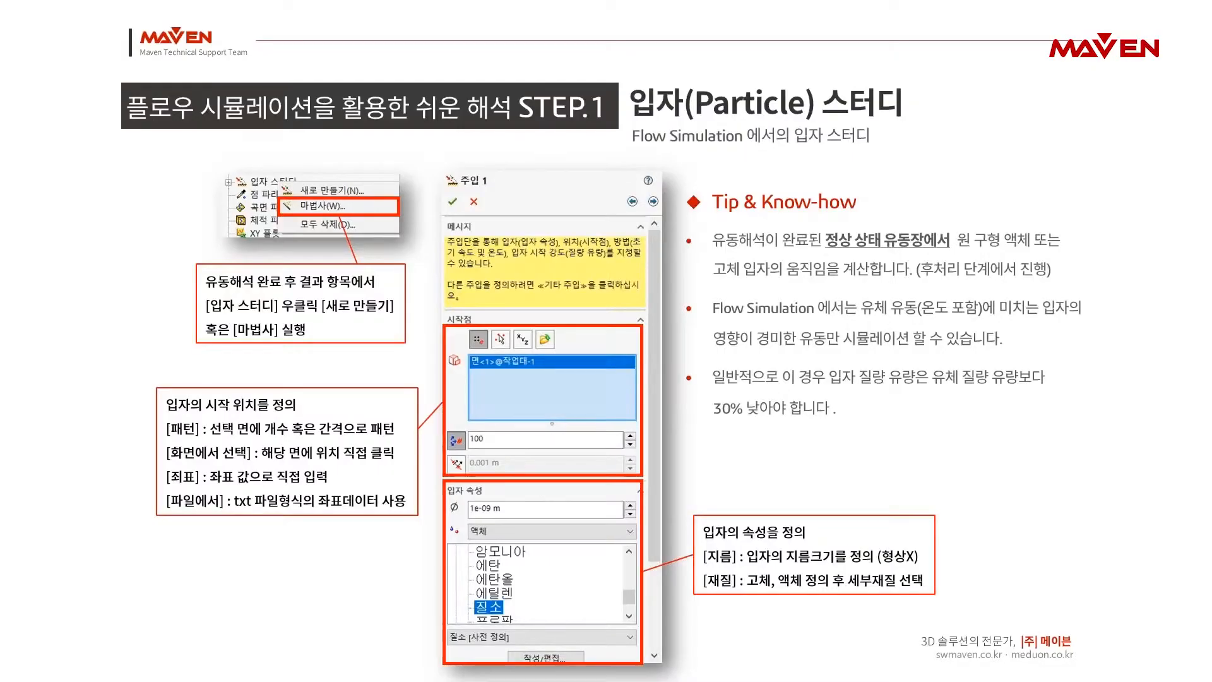